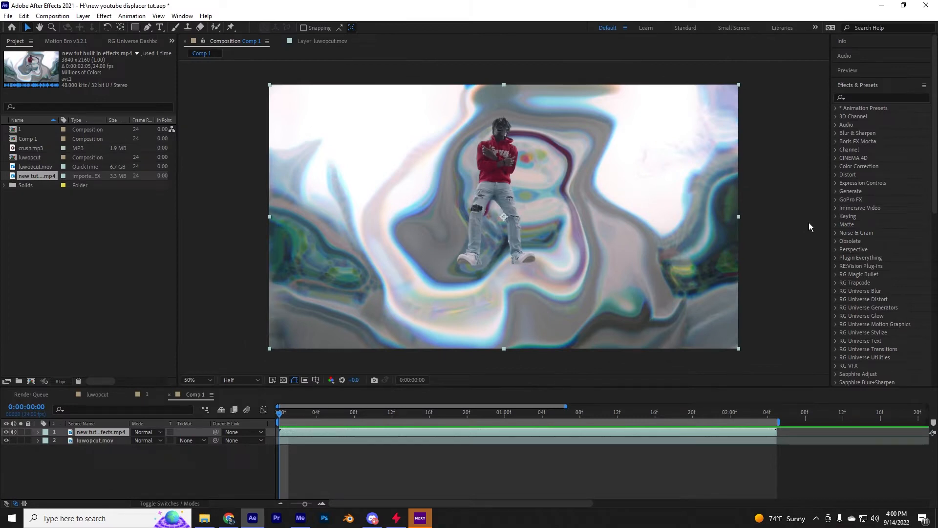
Play back the composition to preview the finished displacement effect
left_click(477, 470)
key("space")
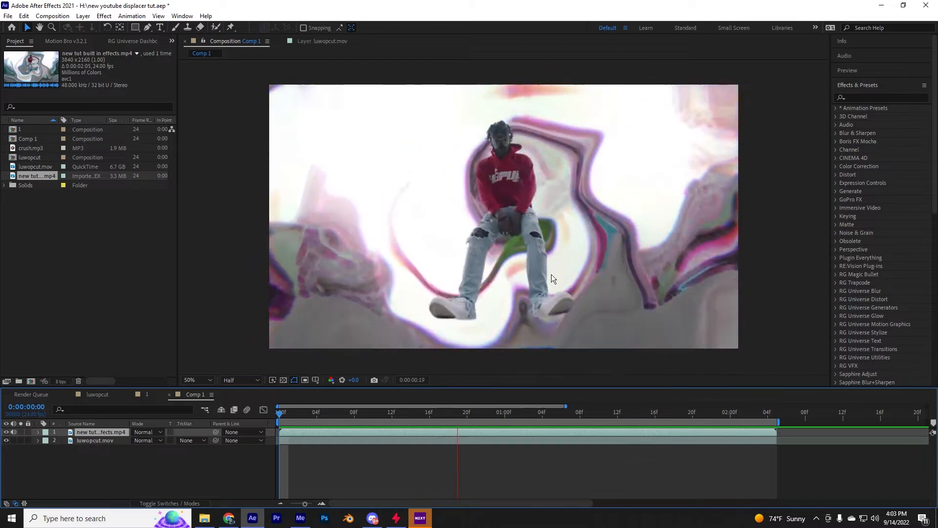
key("space")
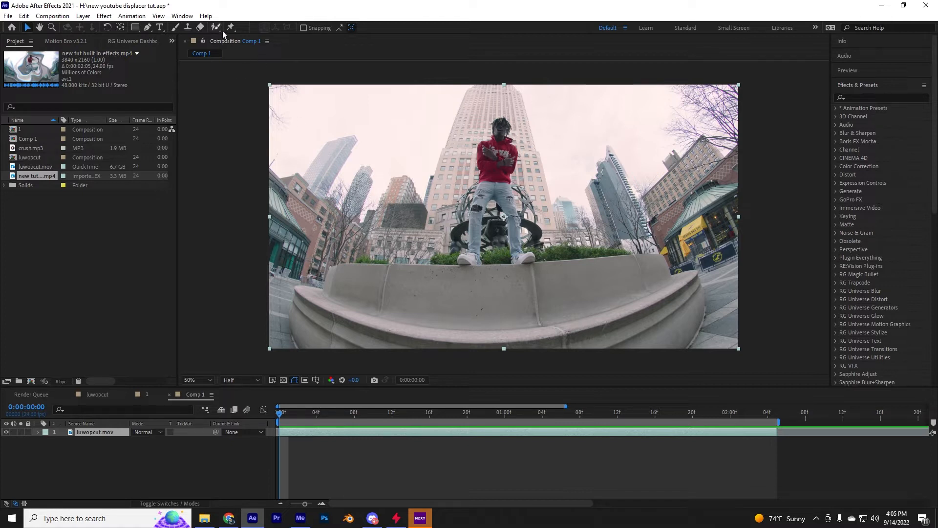
Isolate the man in the luwopcut.mov layer with Roto Brush strokes, excluding the background between his legs
double_click(304, 435)
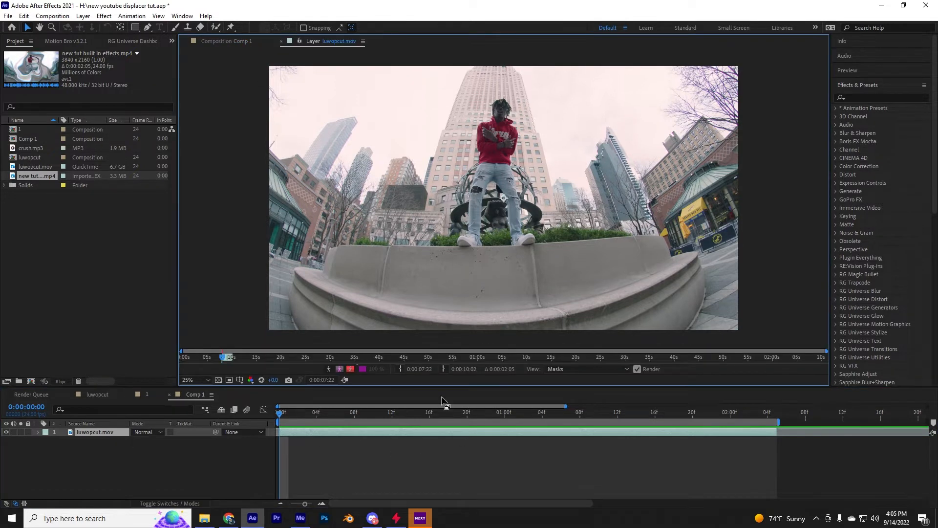
left_click(218, 31)
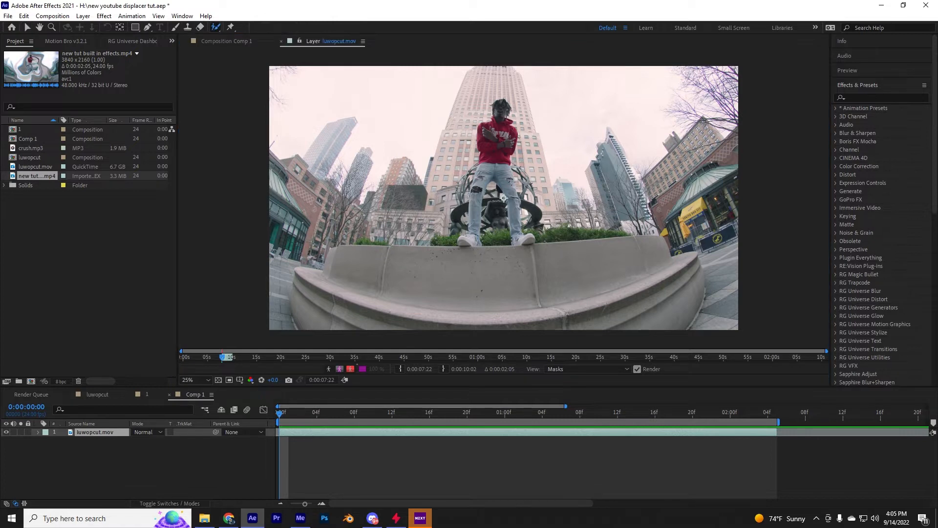
left_click_drag(492, 128, 481, 188)
scroll(447, 147, "up", 4)
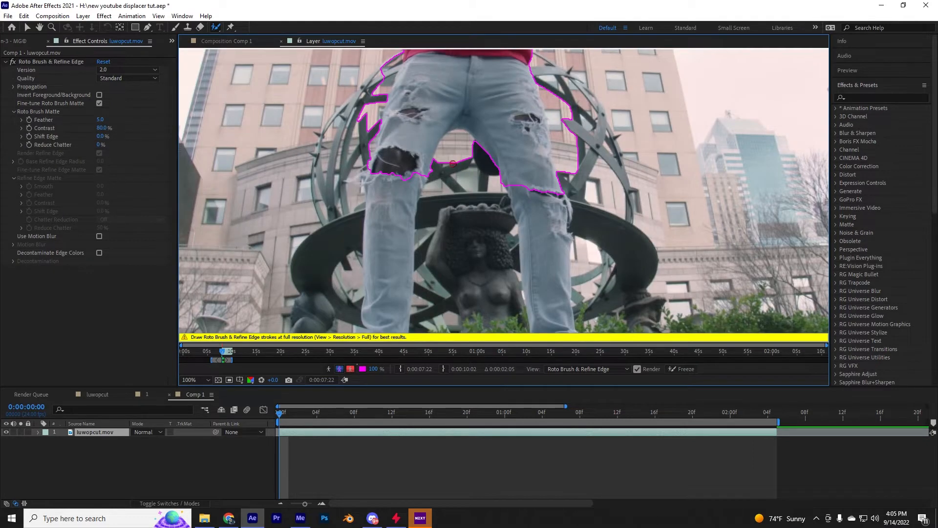
scroll(447, 146, "down", 2)
mouse_move(455, 143)
left_mouse_down()
mouse_move(444, 175)
mouse_move(498, 185)
mouse_move(486, 168)
mouse_move(482, 193)
left_mouse_up()
mouse_move(549, 191)
left_mouse_down()
mouse_move(526, 131)
mouse_move(505, 152)
mouse_move(527, 227)
mouse_move(521, 281)
mouse_move(499, 288)
left_mouse_up()
key("space")
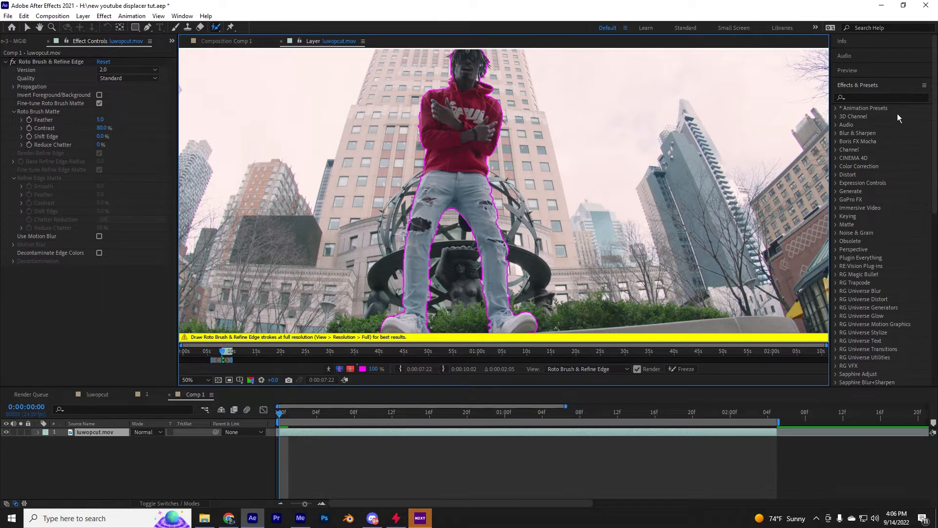
Advance frame by frame to 0:00:00:07 to check how the roto outline follows the man, and return to the start
left_click(889, 70)
left_click(892, 84)
left_click(896, 90)
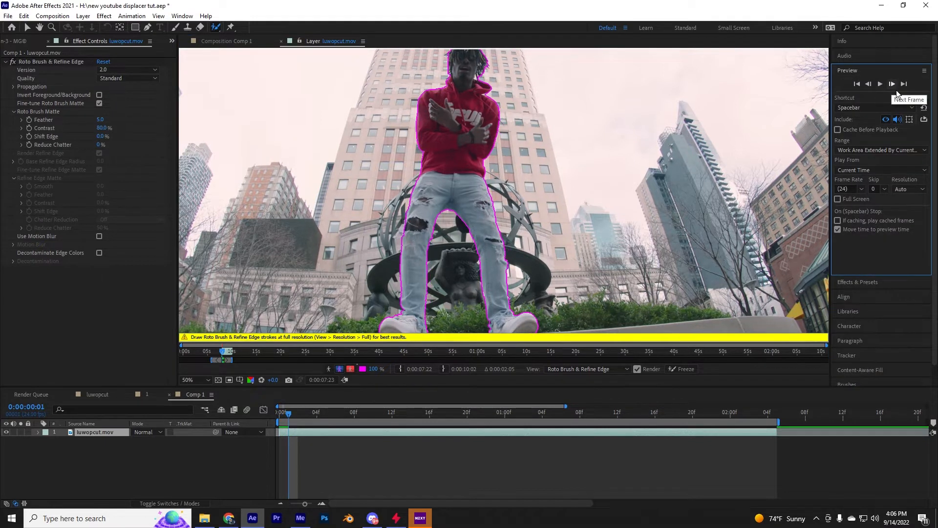
left_click(896, 90)
left_click(896, 90)
left_click(896, 90)
left_click(897, 89)
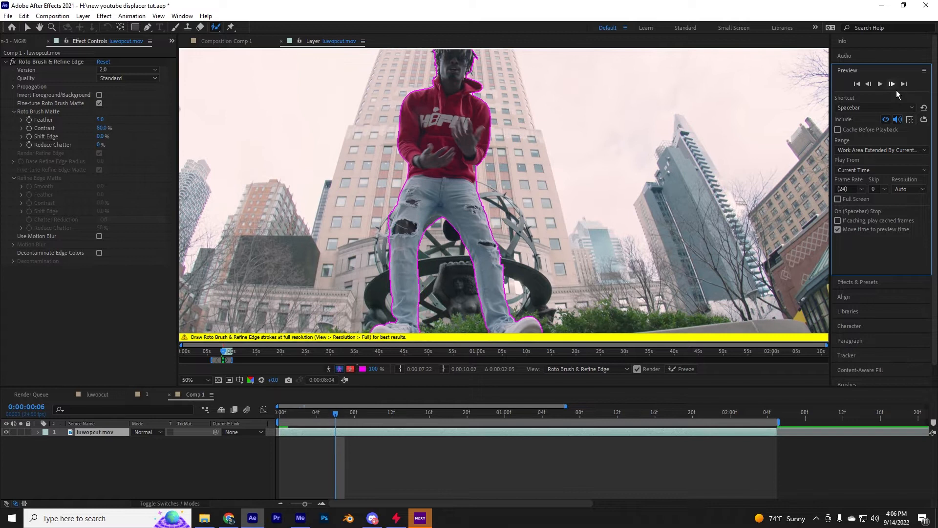
left_click(897, 90)
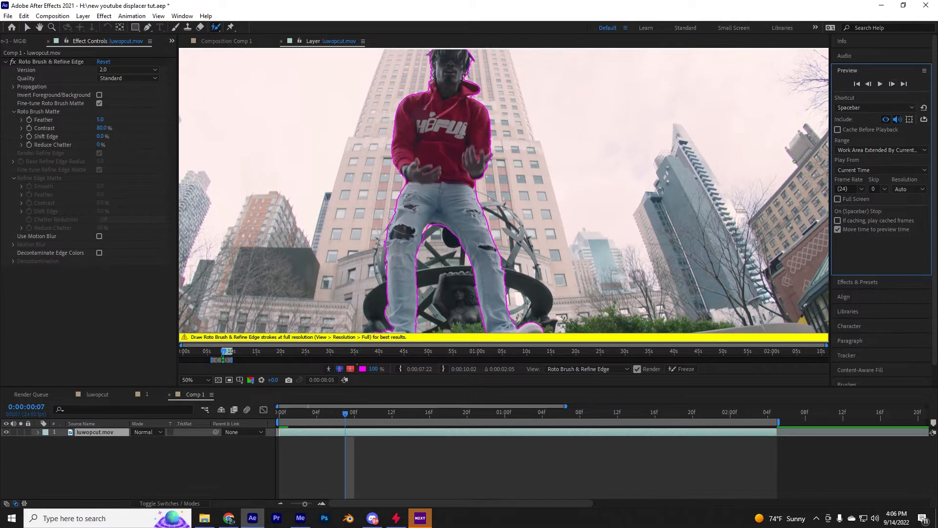
scroll(451, 218, "down", 2)
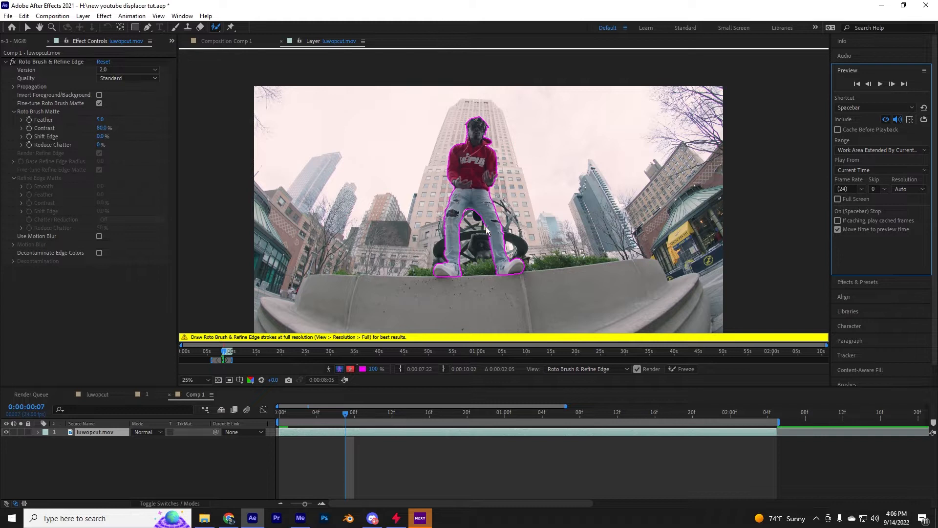
key("Home")
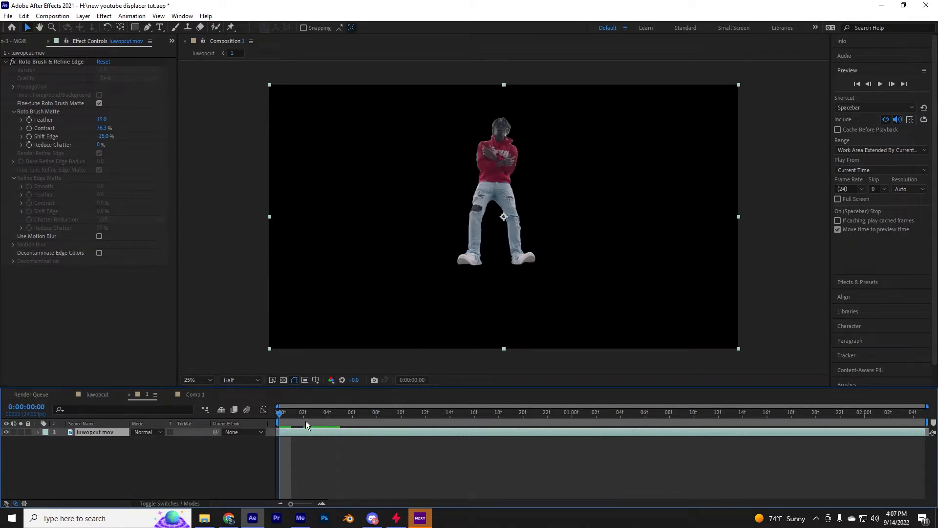
Duplicate the rotoscoped luwopcut.mov layer and remove Roto Brush & Refine Edge from the lower copy
key("ctrl+d")
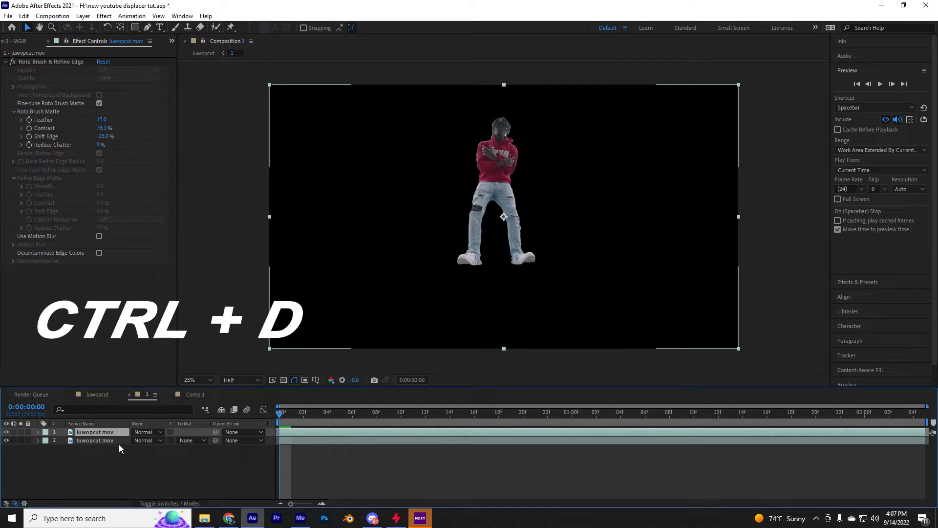
left_click(71, 72)
key("Delete")
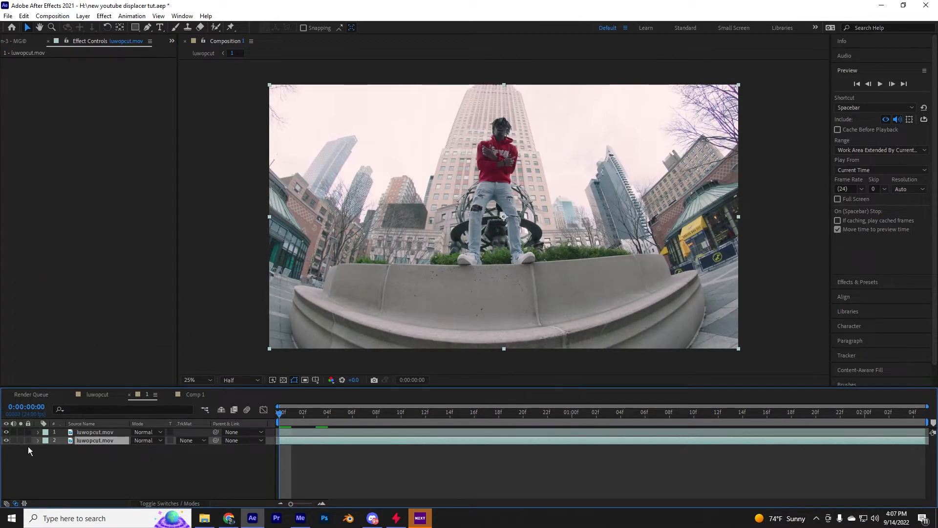
Scrub through the clip and duplicate the lower luwopcut.mov layer that has no roto effect
left_click_drag(284, 413, 425, 420)
key("Home")
key("ctrl+d")
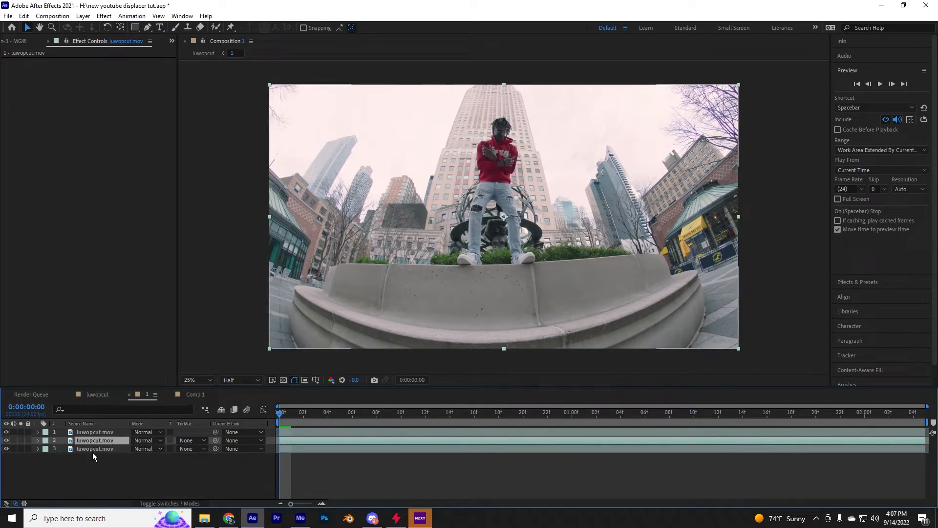
Rename the bottom layer "background"
right_click(95, 449)
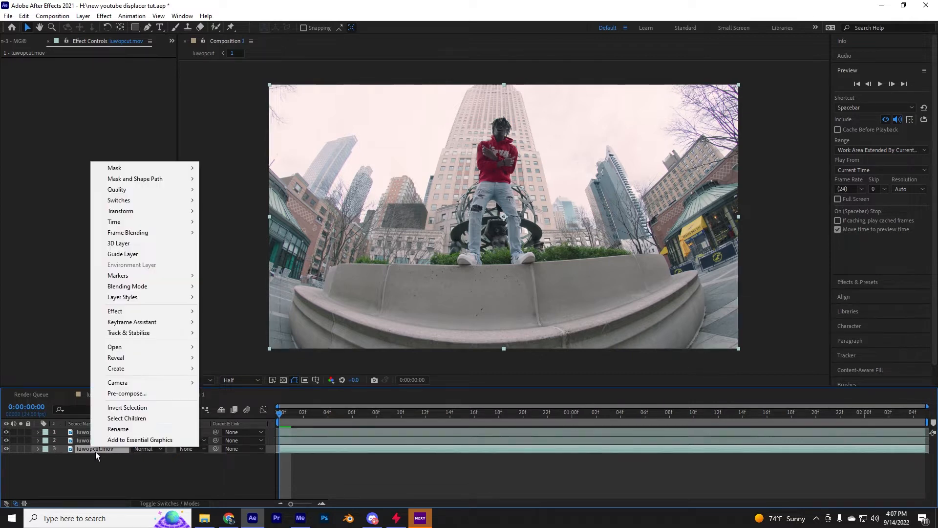
left_click(133, 437)
type("b")
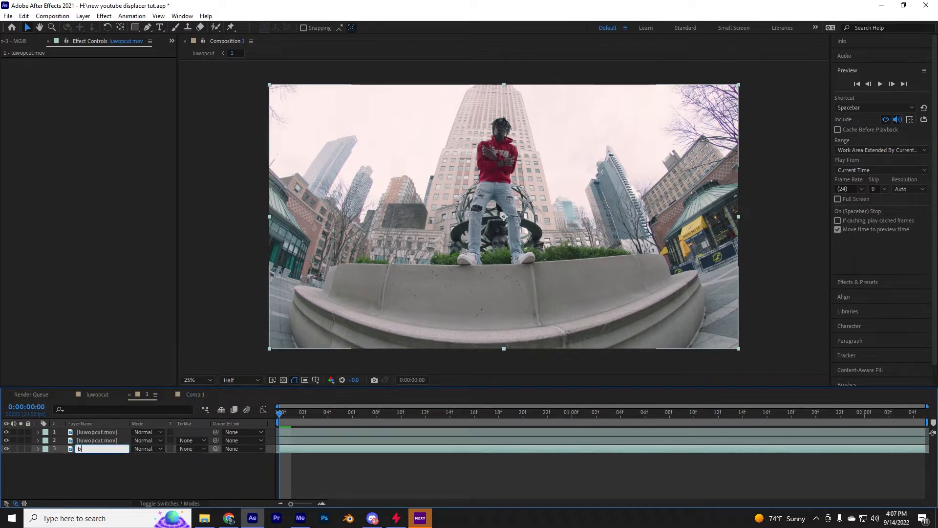
type("ackground")
key("Return")
Rename the middle layer "effect"
right_click(115, 440)
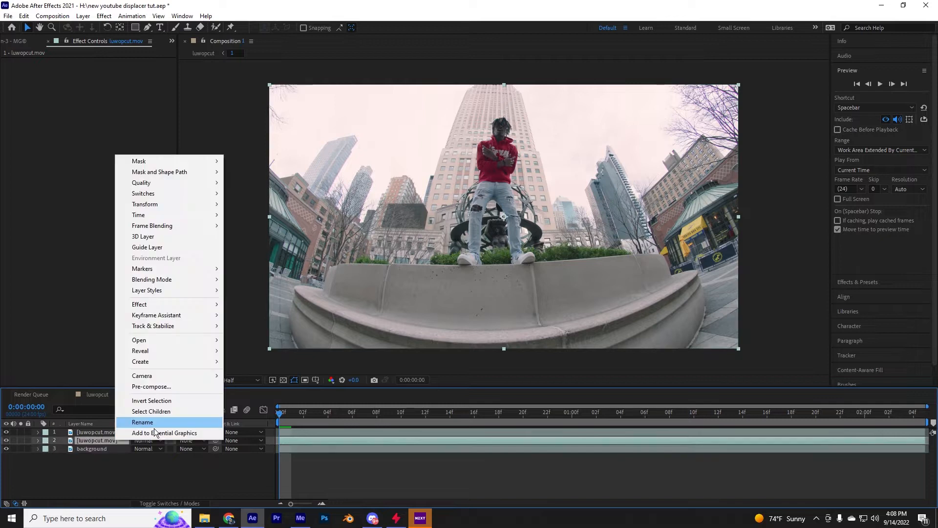
left_click(160, 428)
type("eff")
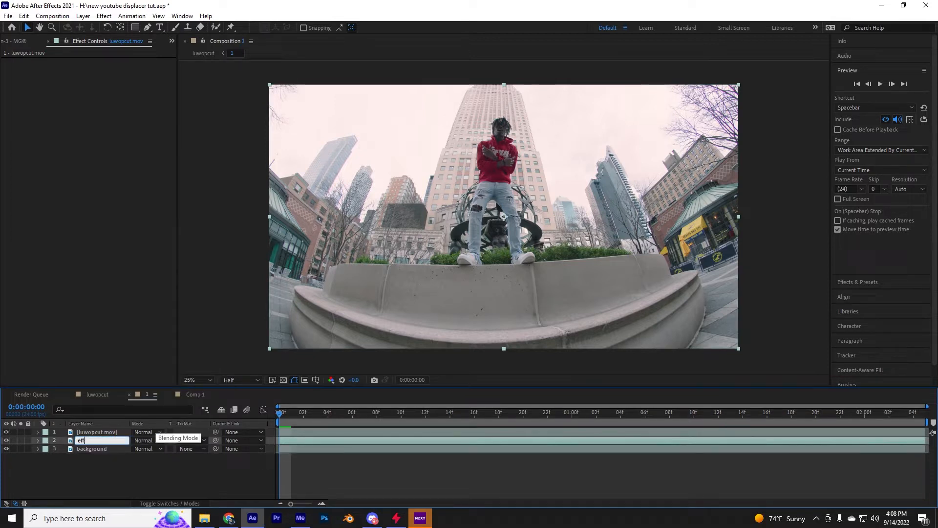
type("ect")
key("Return")
Rename the top rotoscoped layer "roto"
key("ctrl+Up")
key("Return")
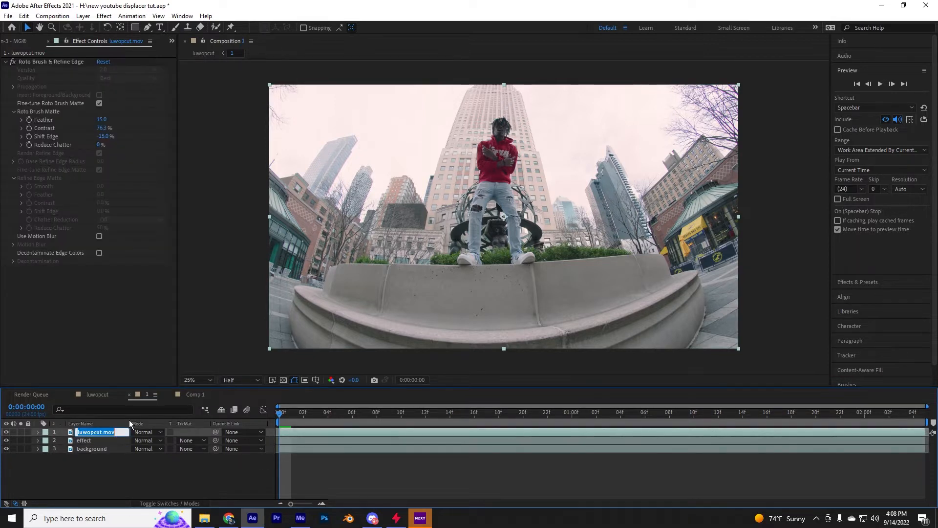
type("roto")
key("Return")
mouse_move(279, 421)
left_mouse_down()
mouse_move(376, 424)
mouse_move(269, 426)
mouse_move(488, 420)
mouse_move(274, 420)
left_mouse_up()
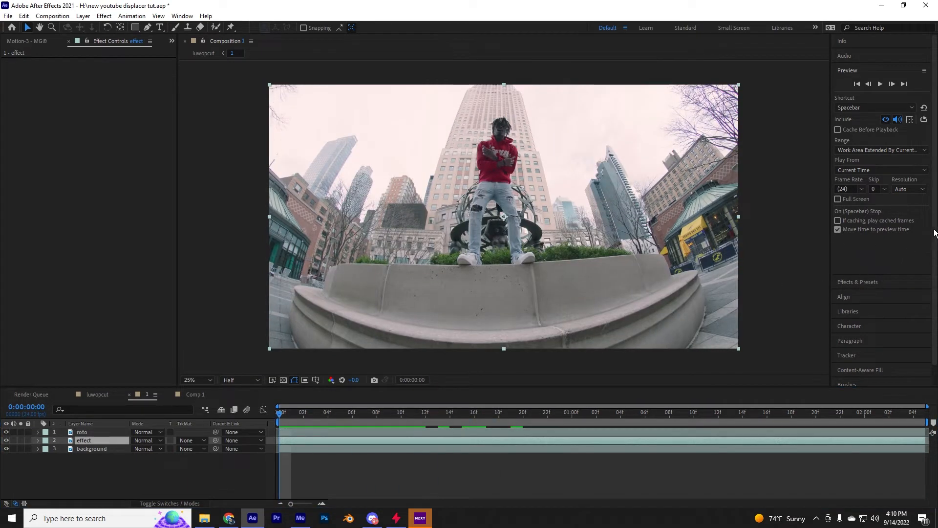
Find the Twirl distort effect and apply it to the effect layer
left_click(861, 282)
left_click(874, 100)
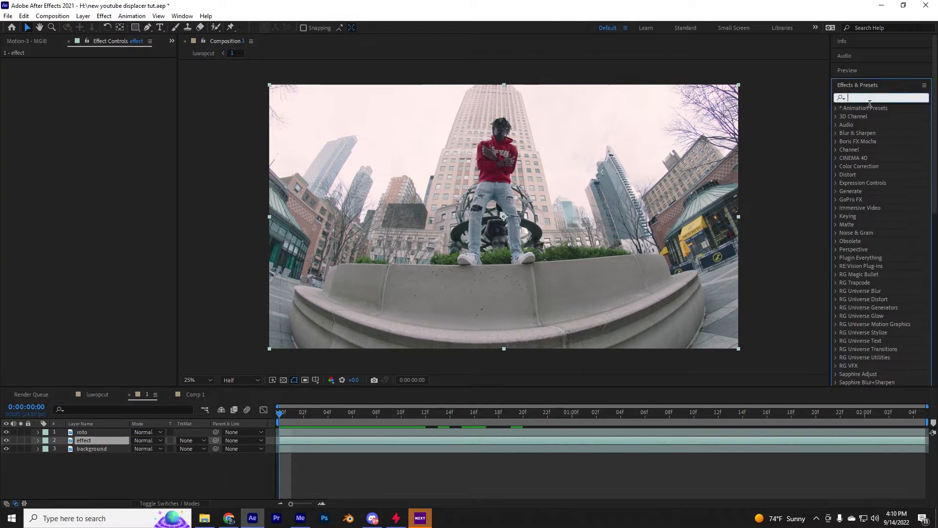
type("twirl")
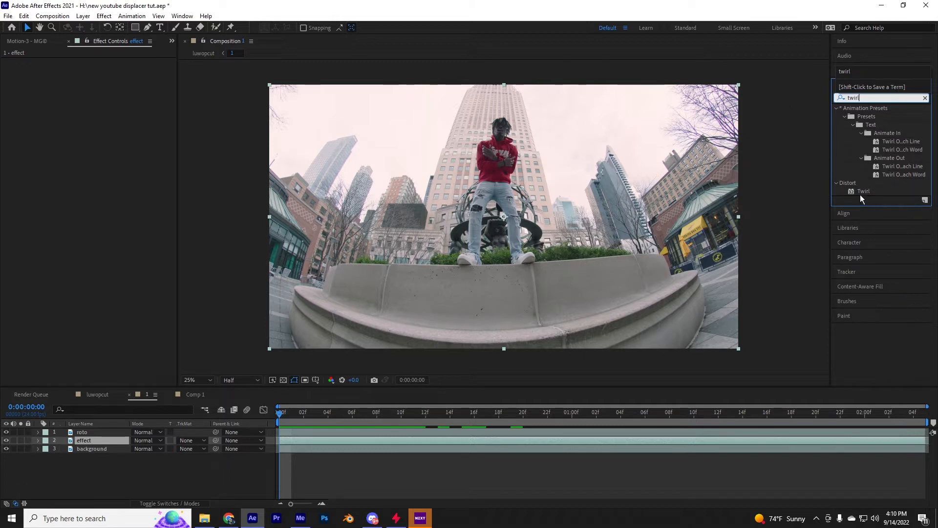
left_click_drag(863, 192, 100, 438)
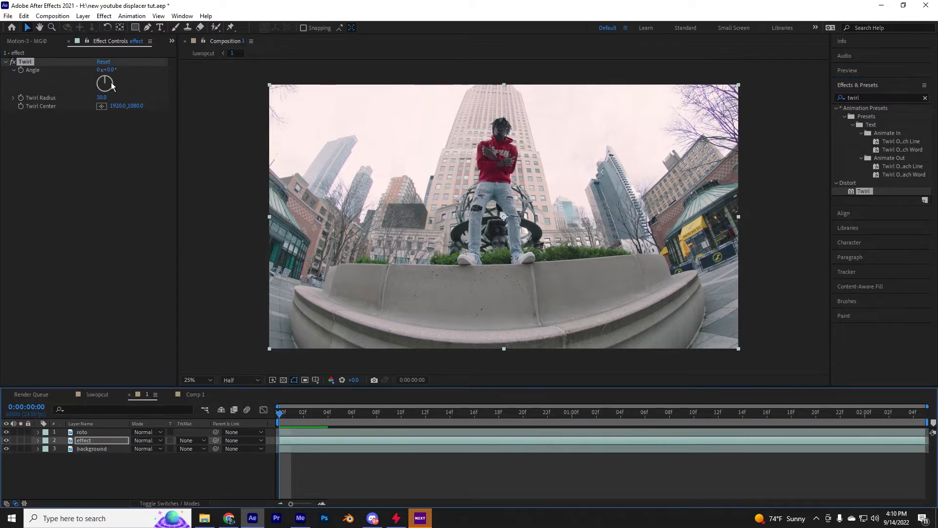
Set the Twirl angle to -244° and radius to 31, and keyframe both at the first frame
left_click_drag(110, 82, 315, 408)
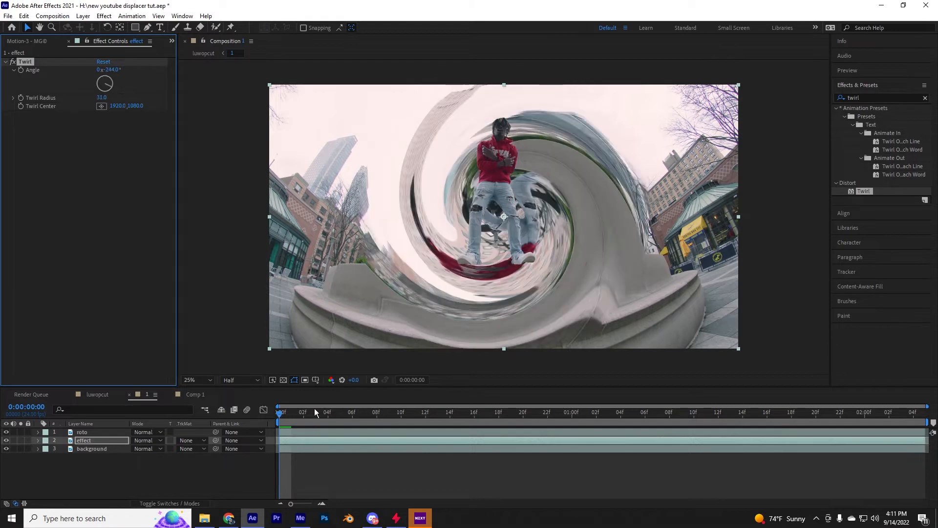
left_click(337, 422)
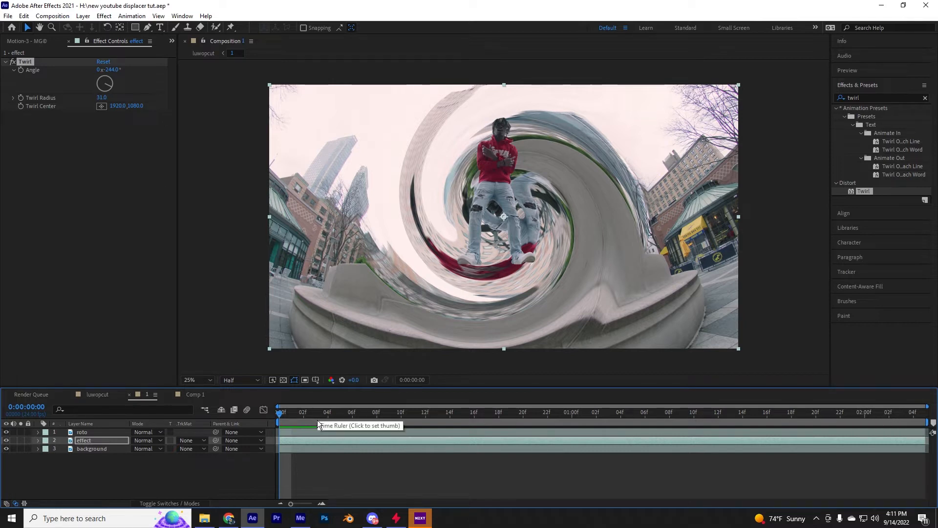
left_click(21, 70)
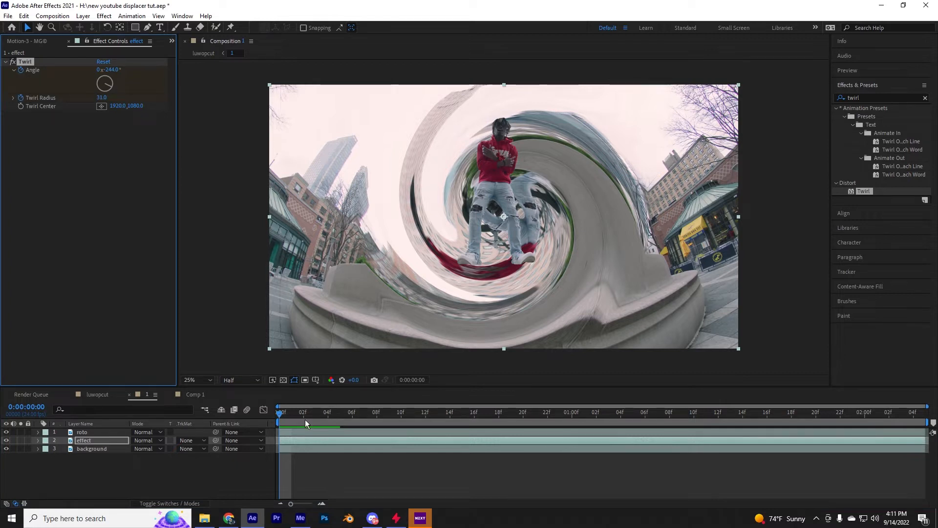
At 0:00:02:04, set the Twirl angle to 0° and edit the Twirl radius, and preview the animation
left_click_drag(290, 420, 934, 438)
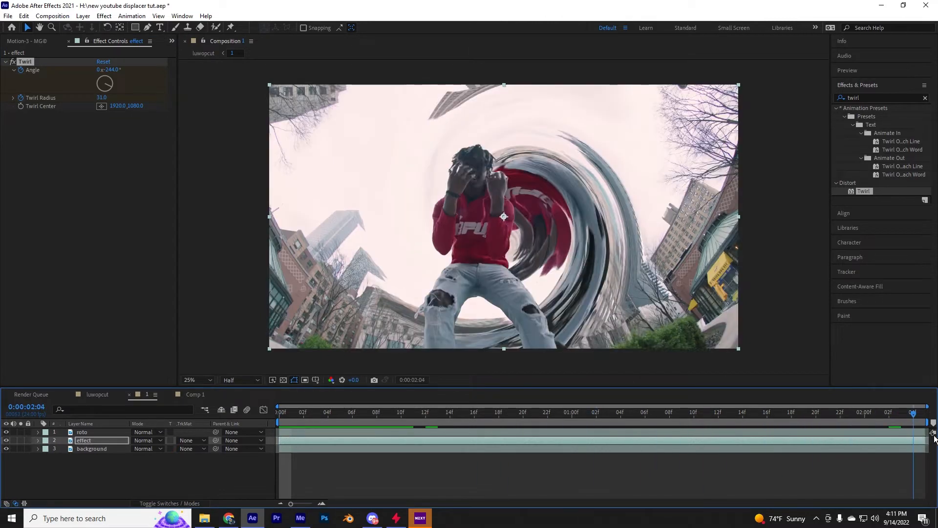
left_click(116, 71)
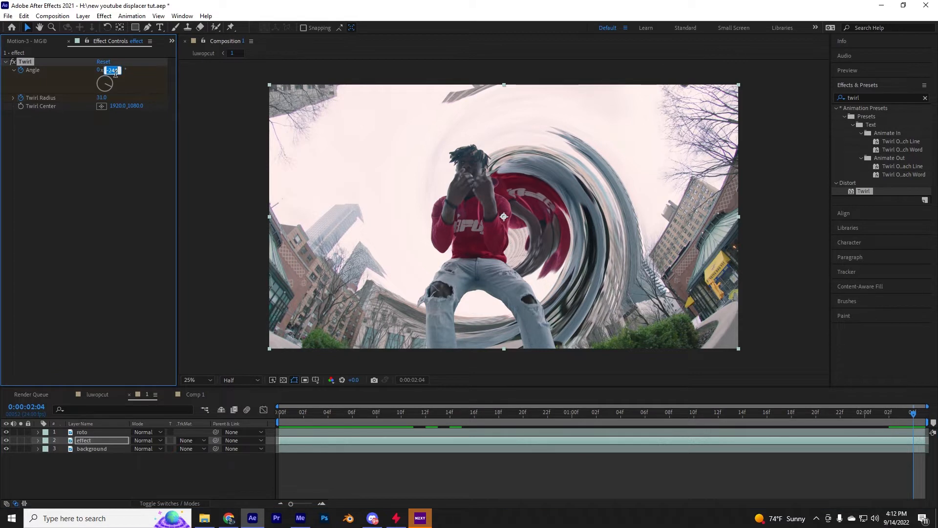
type("0")
key("Return")
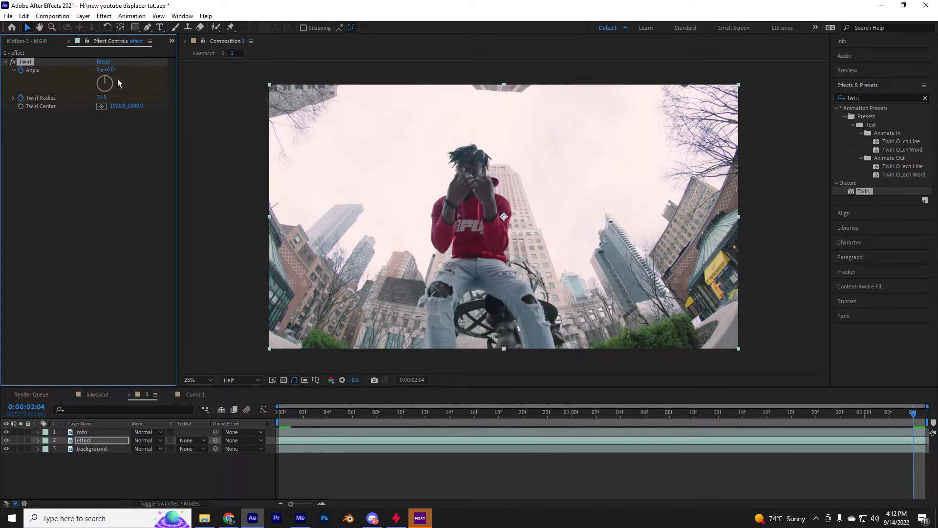
left_click(102, 97)
key("Return")
key("space")
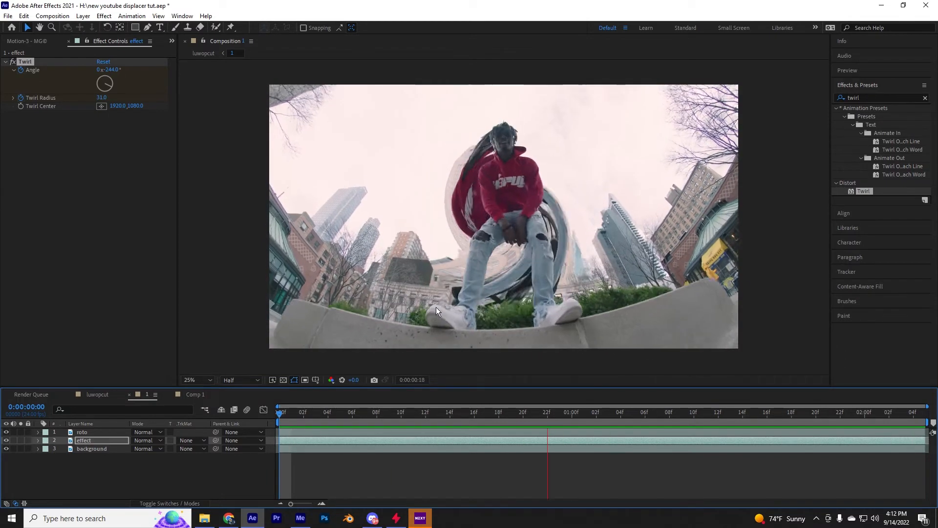
key("space")
Search the effects for emboss and apply S_EmbossGlass to the effect layer
left_click(883, 98)
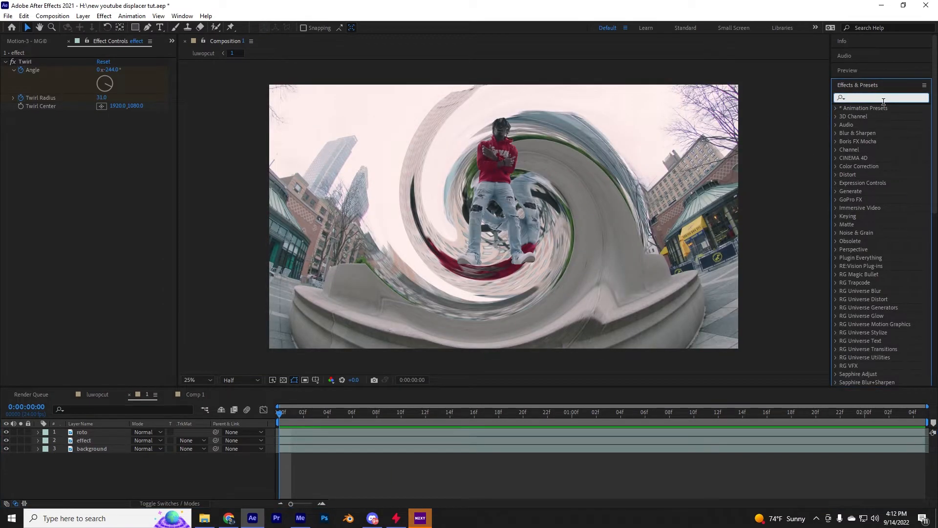
type("emboss")
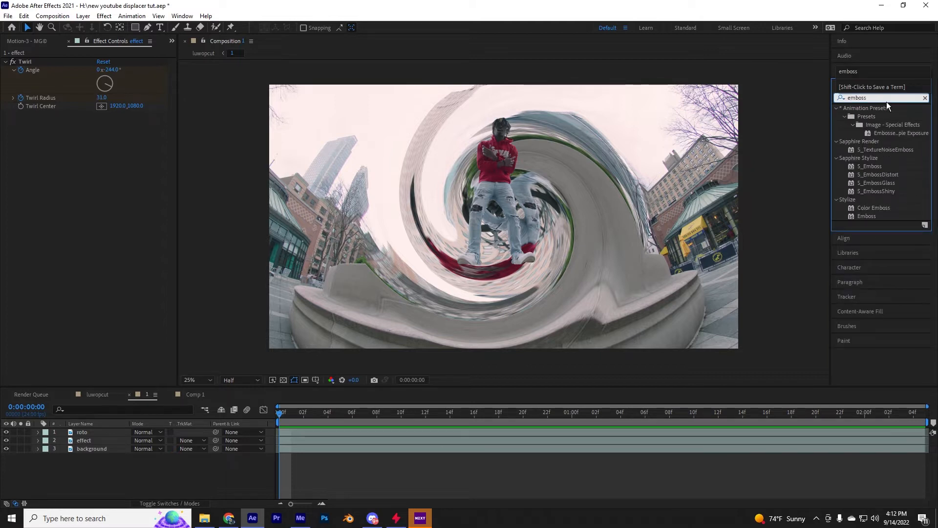
left_click_drag(877, 183, 96, 440)
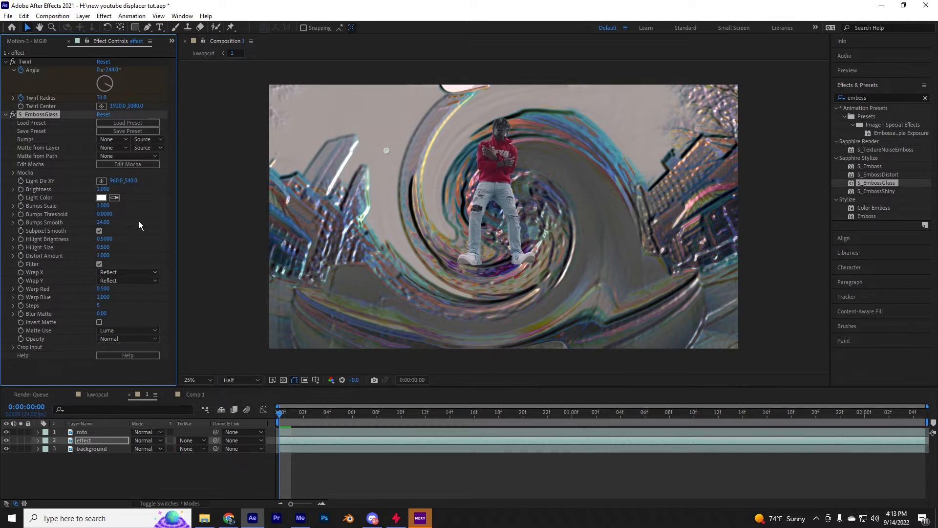
Set the S_EmbossGlass Bumps Smooth to 58 and Bumps Threshold to 0.26, and keyframe the threshold at the first frame
left_click_drag(103, 222, 138, 227)
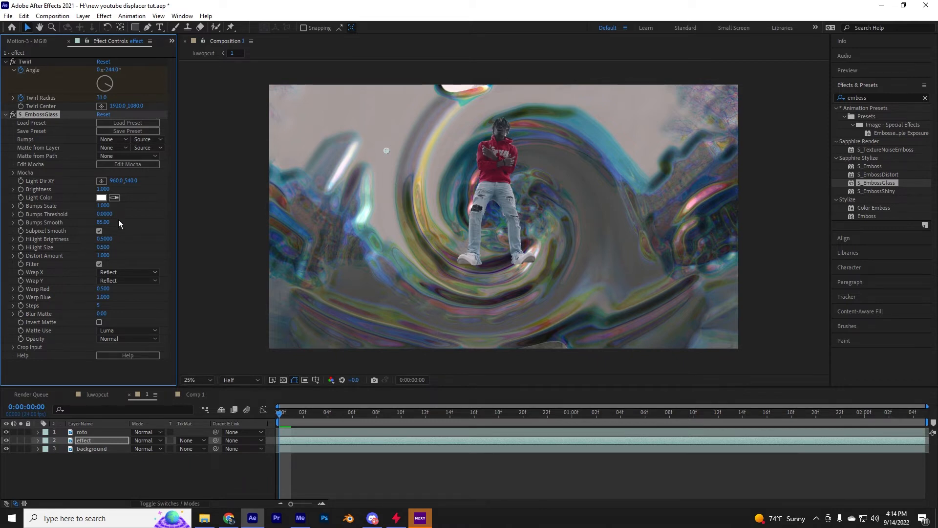
left_click_drag(105, 190, 113, 215)
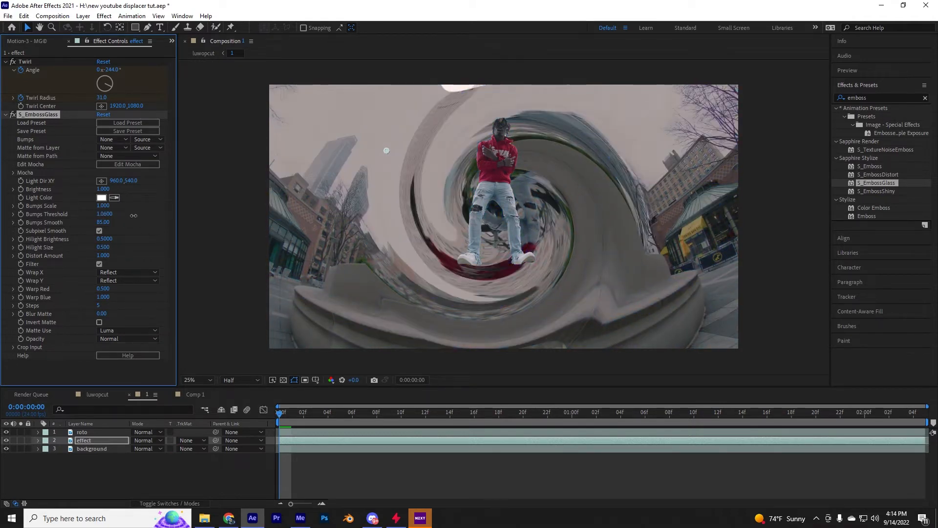
left_click_drag(107, 289, 123, 295)
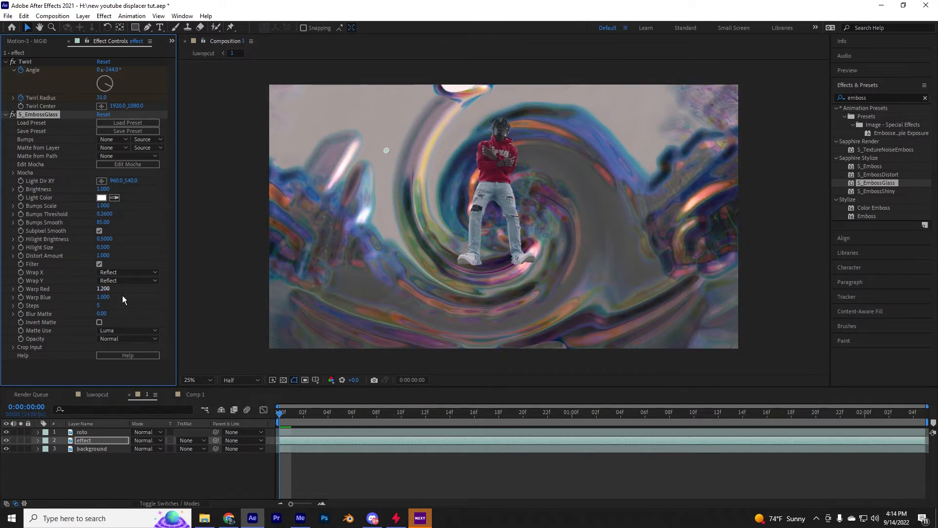
key("ctrl+z")
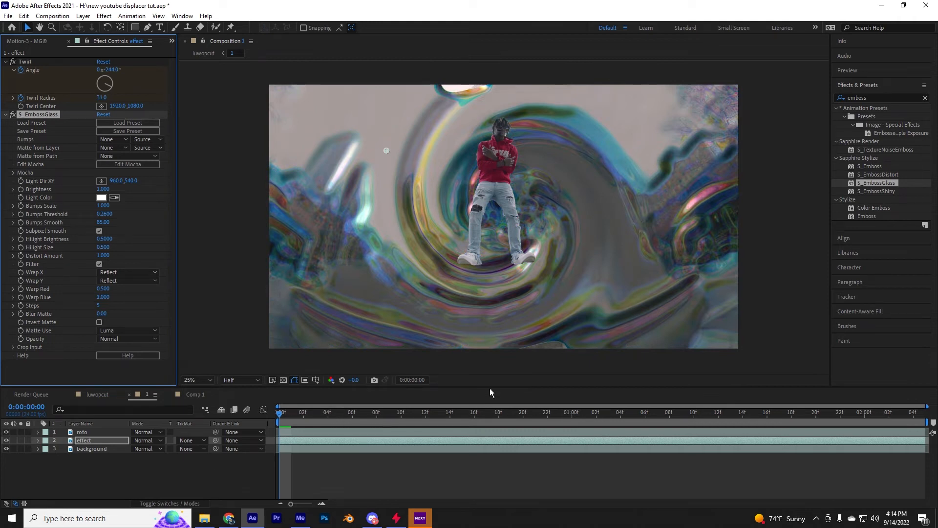
left_click_drag(103, 222, 74, 216)
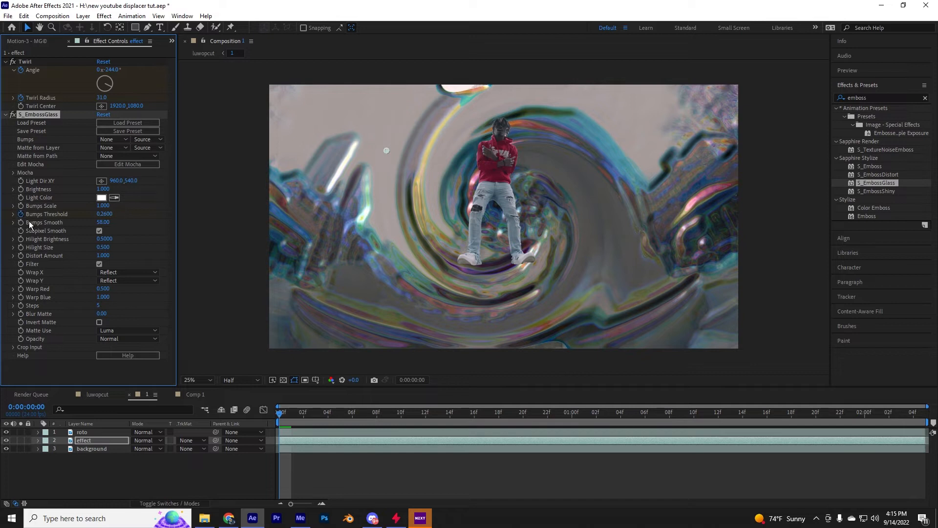
At 0:00:02:04, set the S_EmbossGlass Bumps Threshold to 1.02 and preview the animation
left_click_drag(286, 418, 914, 428)
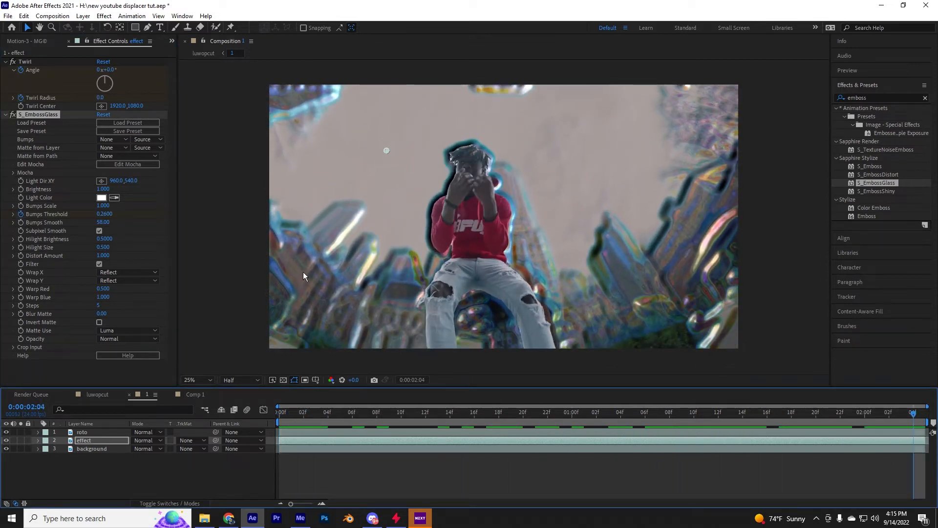
left_click_drag(108, 214, 145, 214)
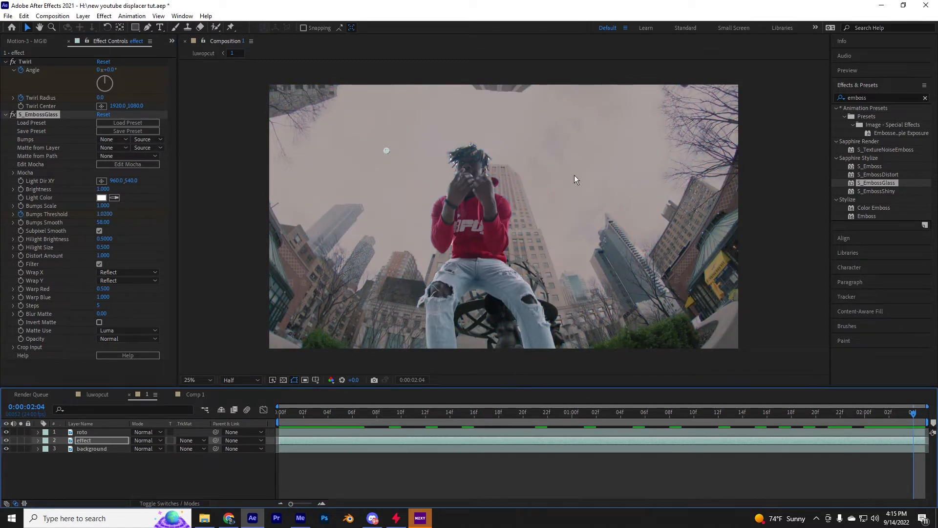
key("space")
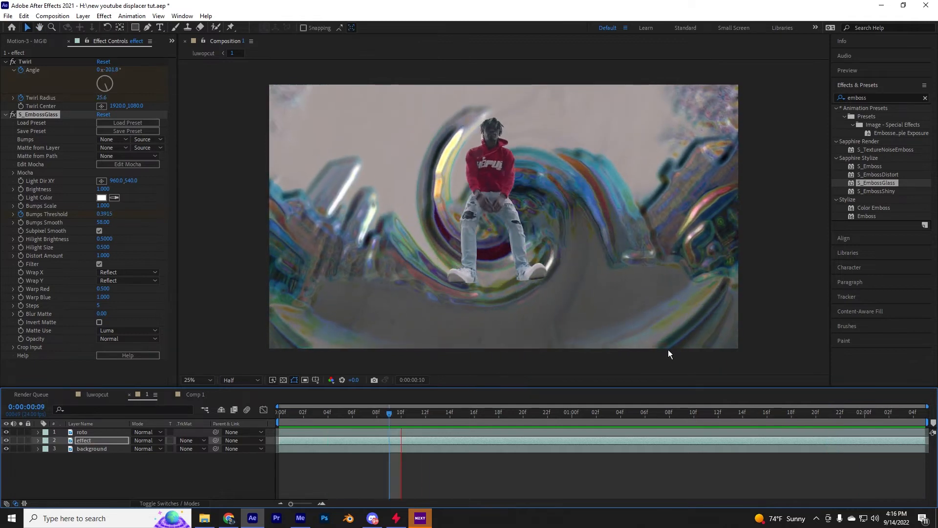
key("space")
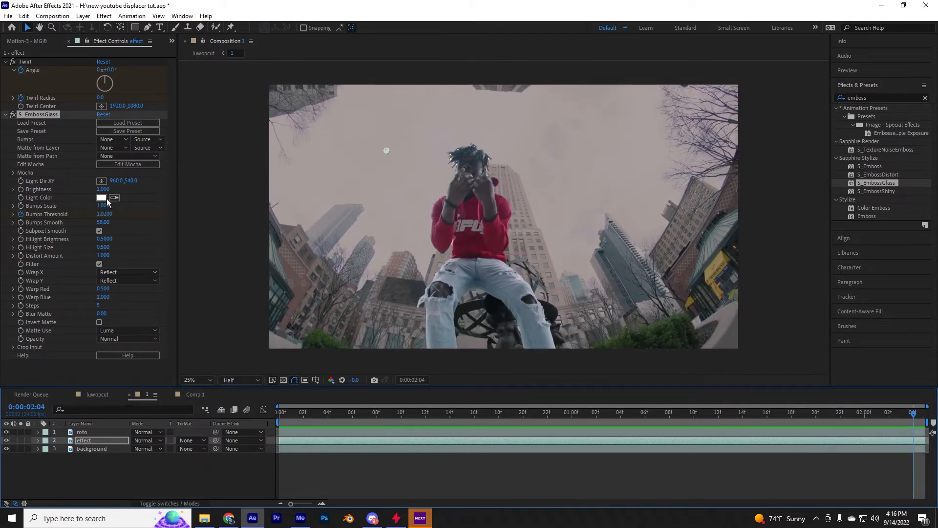
Set the S_EmbossGlass Brightness to 1.3 and preview the brighter background
left_click_drag(103, 189, 112, 190)
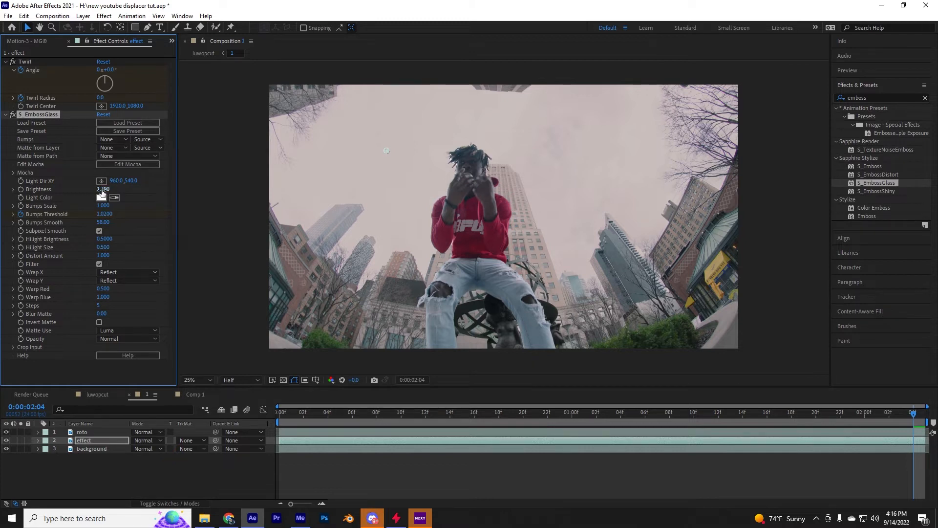
left_click_drag(103, 189, 88, 191)
key("ctrl+z")
left_click_drag(103, 190, 116, 191)
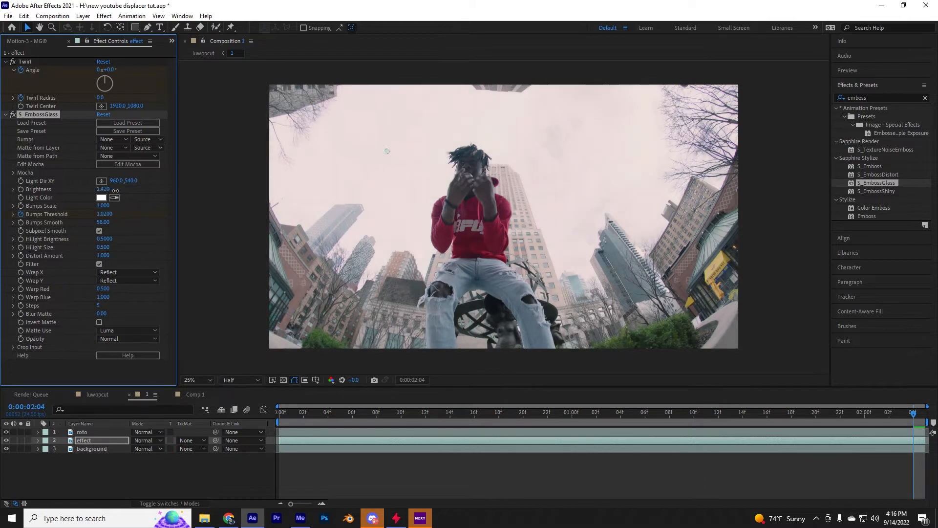
key("space")
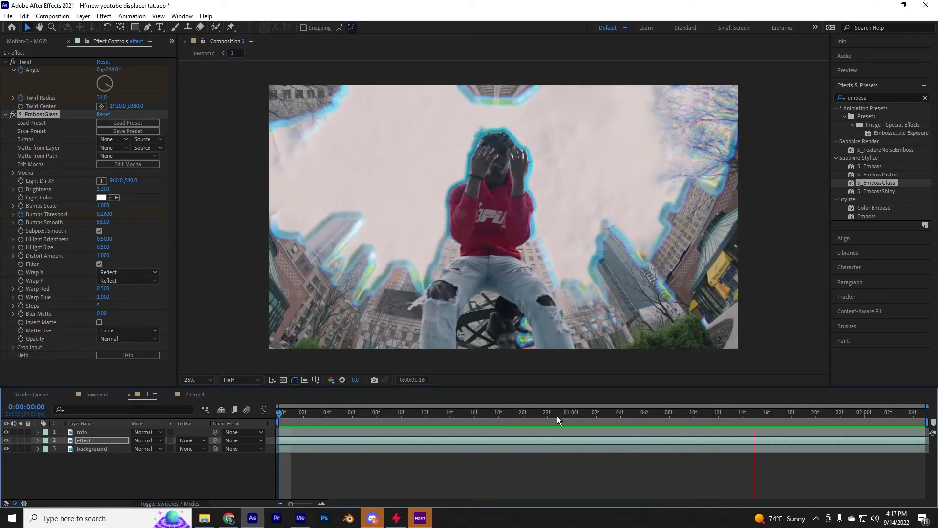
key("space")
Search the effects for "turbu" and apply Turbulent Displace to the effect layer
left_click(925, 98)
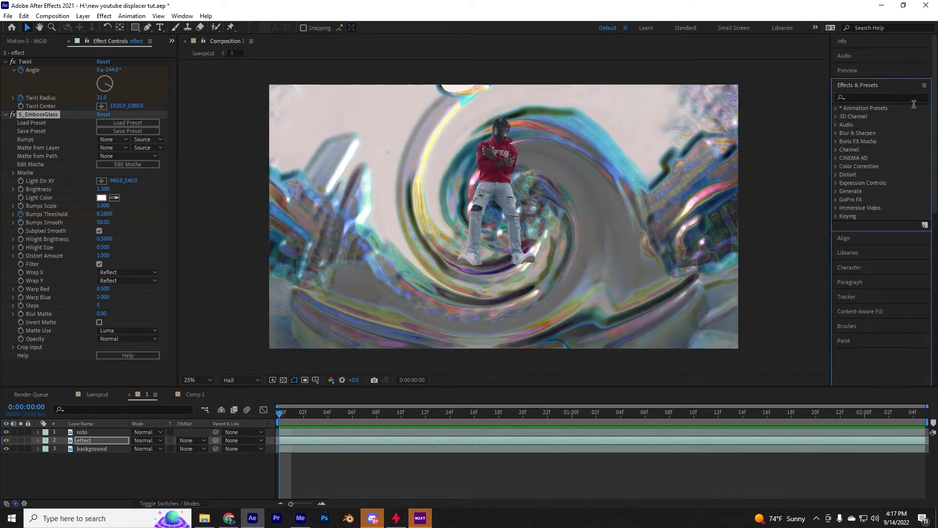
type("turbu")
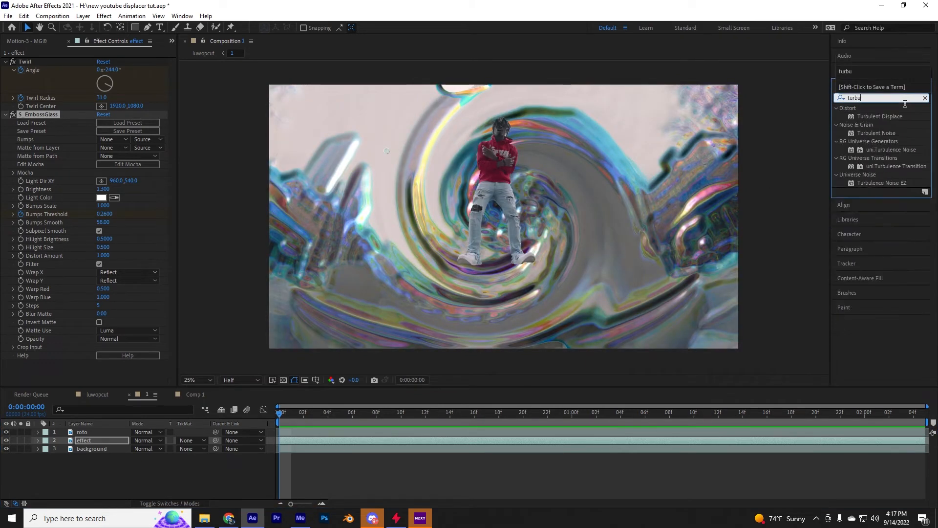
double_click(896, 118)
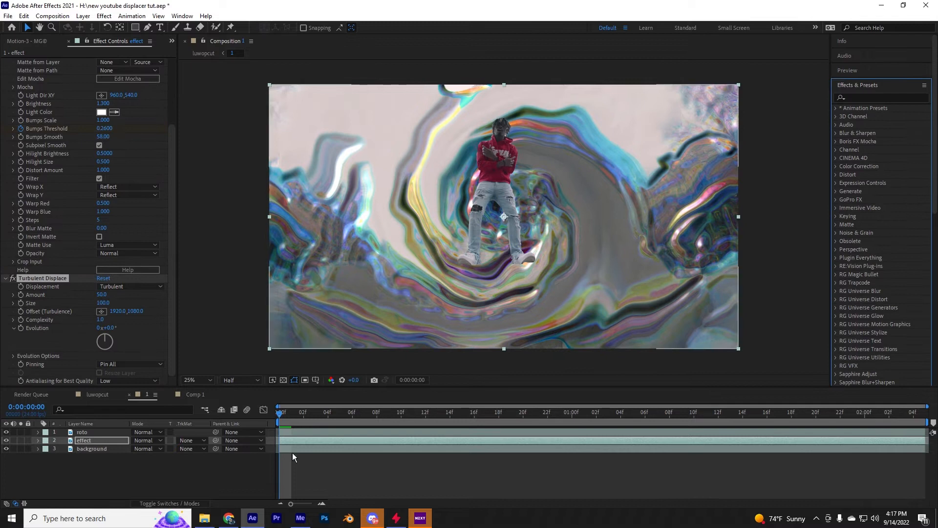
Set the Turbulent Displace Size on the effect layer to 215 and keyframe it at the first frame
left_click(90, 444)
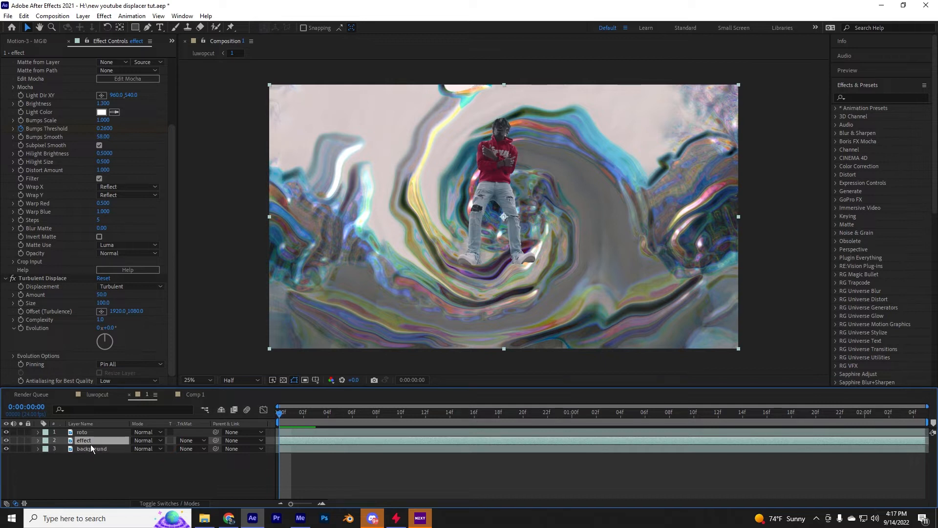
left_click(48, 280)
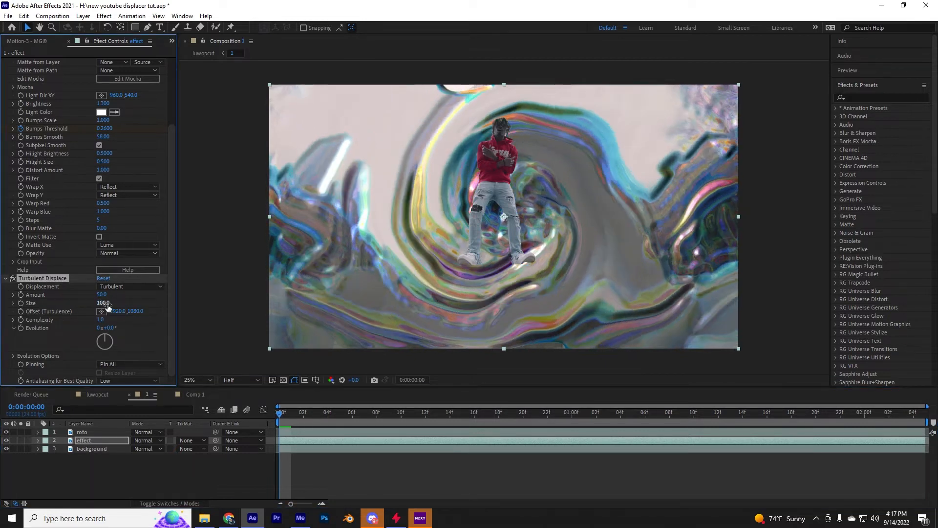
left_click_drag(103, 303, 159, 303)
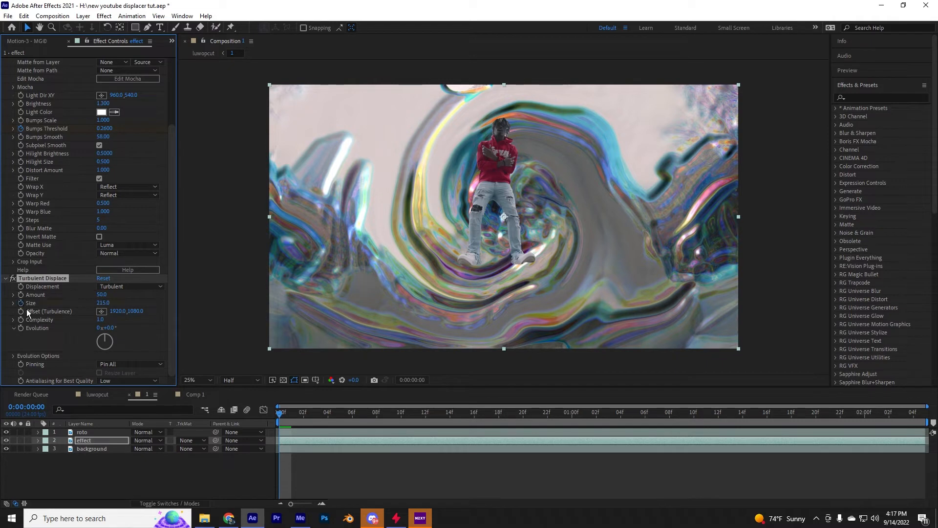
At 0:00:02:04, lower the Turbulent Displace Size and preview the animation from the first frame
left_click_drag(281, 417, 779, 419)
left_click(913, 416)
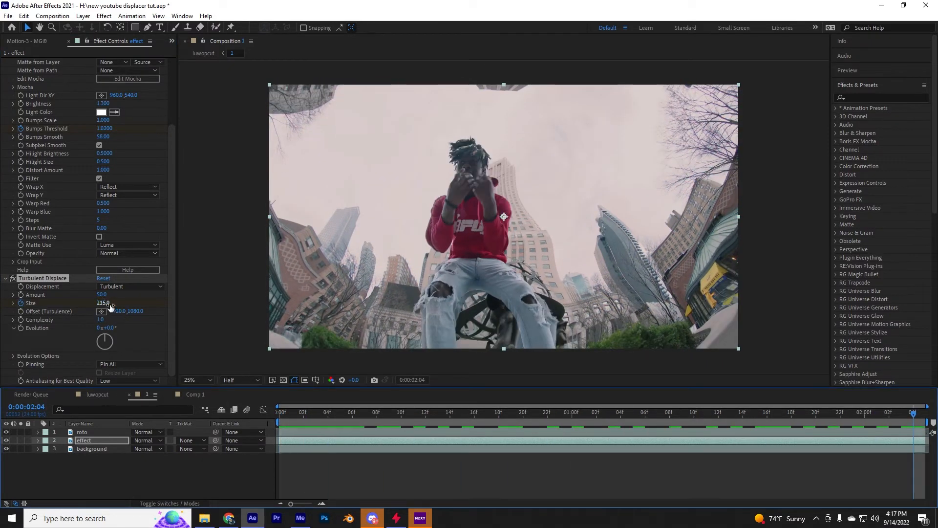
left_click_drag(108, 303, 59, 313)
left_click_drag(325, 418, 274, 421)
key("space")
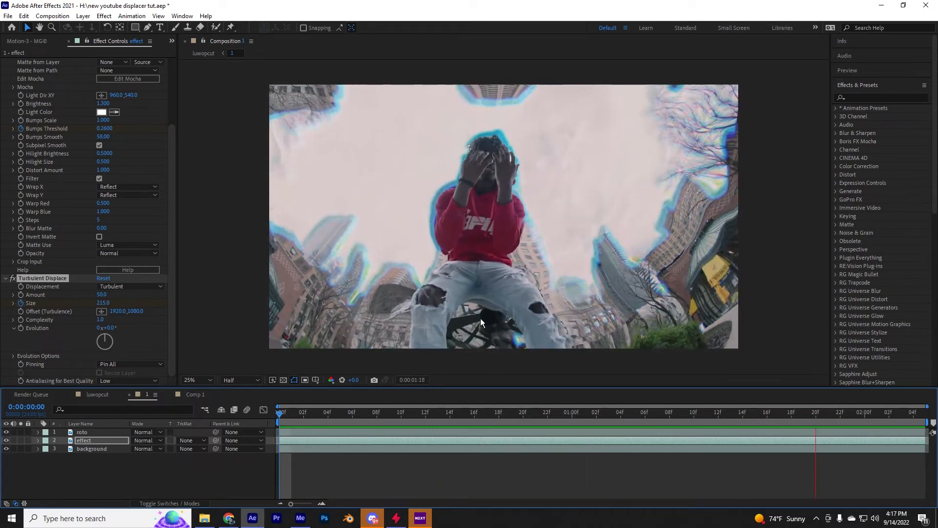
key("space")
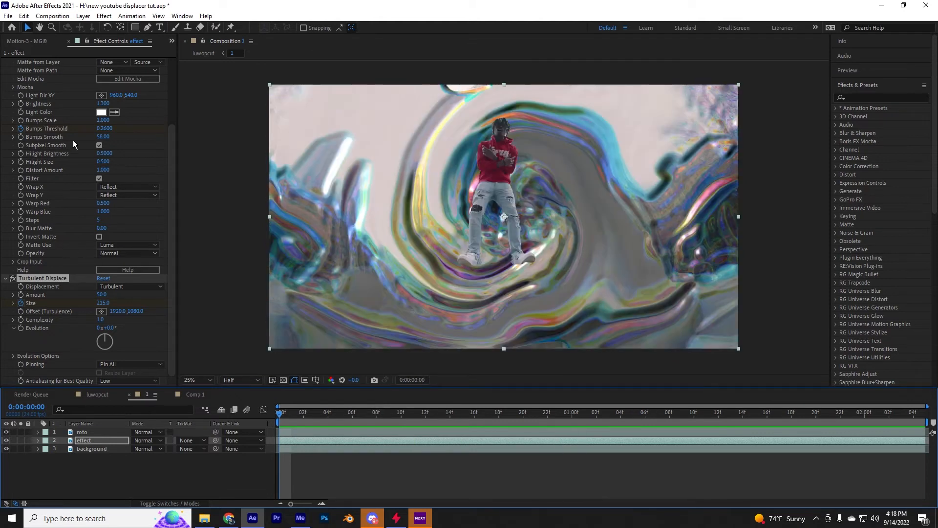
Adjust the Turbulent Displace Amount to 91 while previewing the distortion
scroll(65, 212, "up", 2)
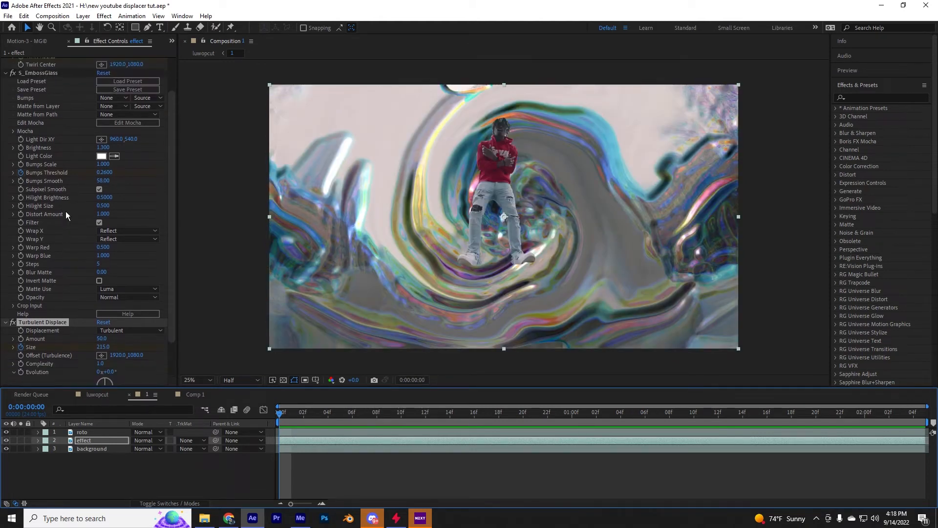
scroll(66, 211, "down", 2)
left_click_drag(104, 295, 286, 327)
key("space")
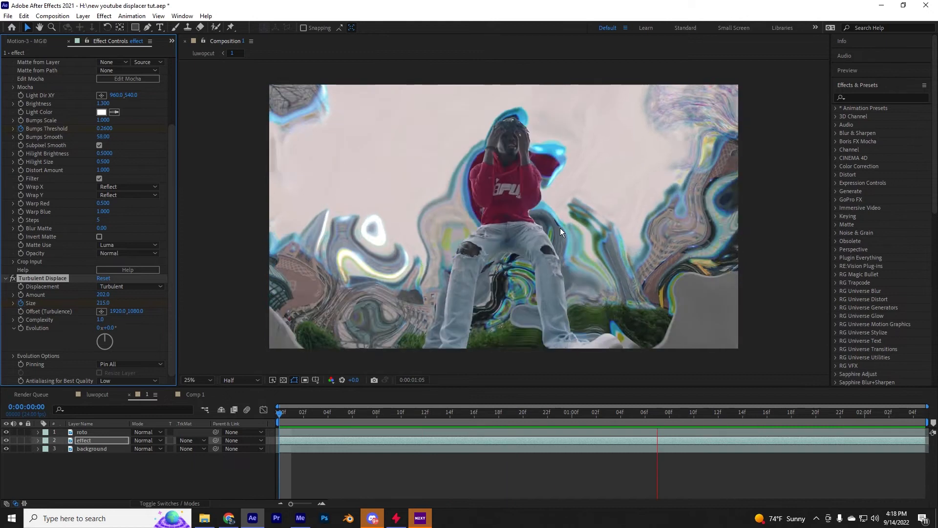
left_click(560, 421)
key("Home")
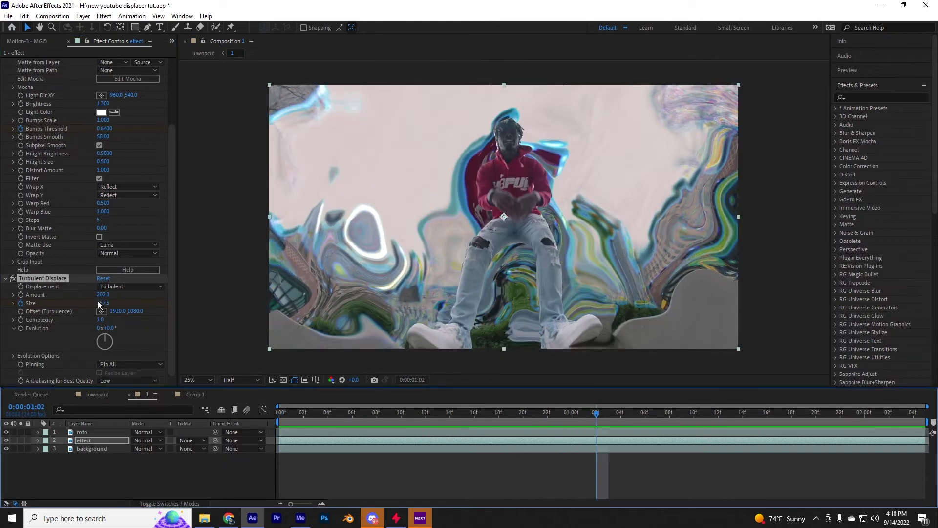
left_click_drag(109, 299, 58, 301)
key("space")
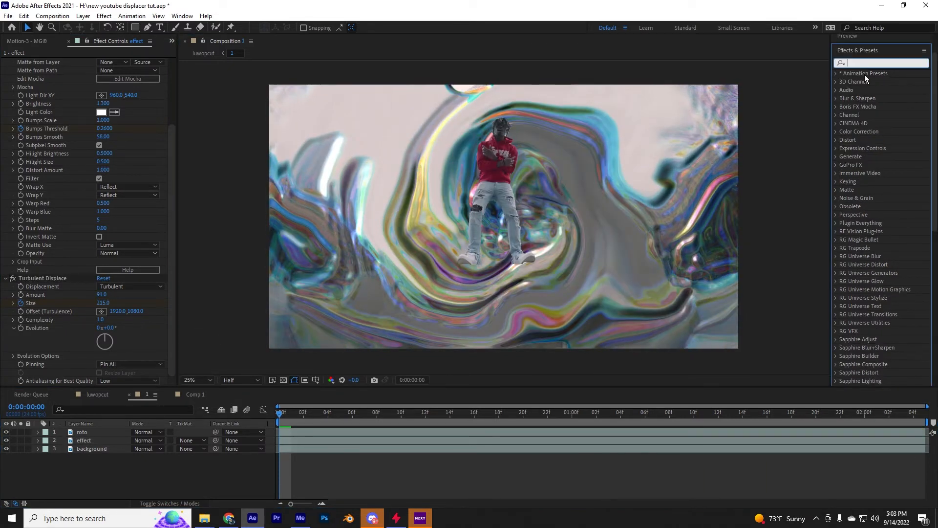
Search the effects for "glow" and apply S_Glow to the effect layer
type("glow")
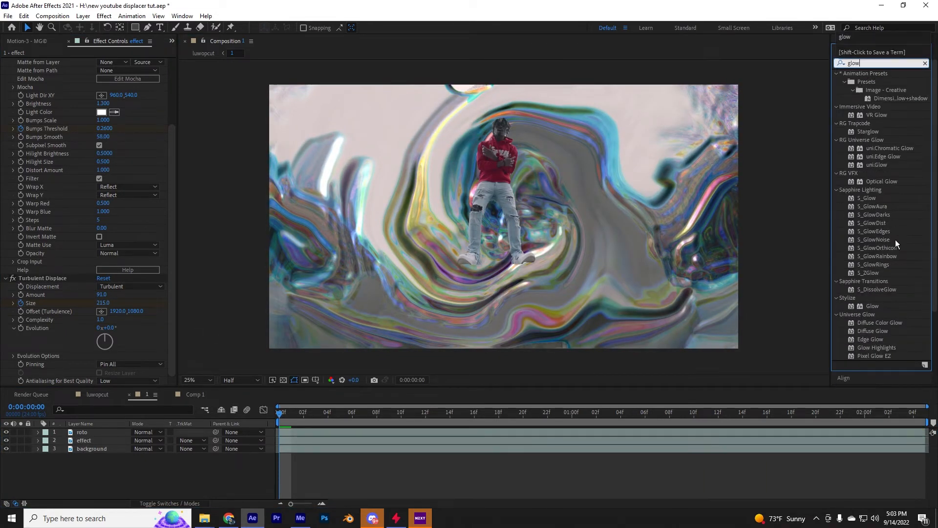
key("Return")
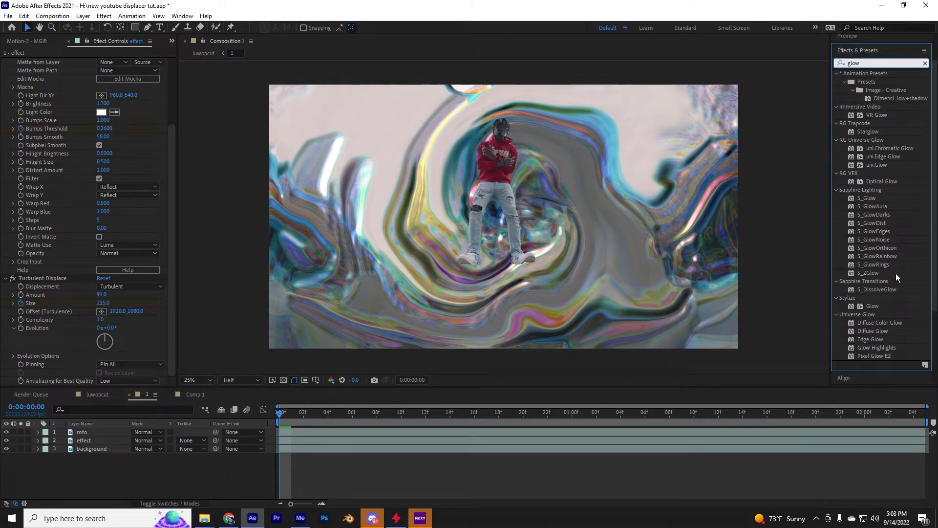
left_click(328, 442)
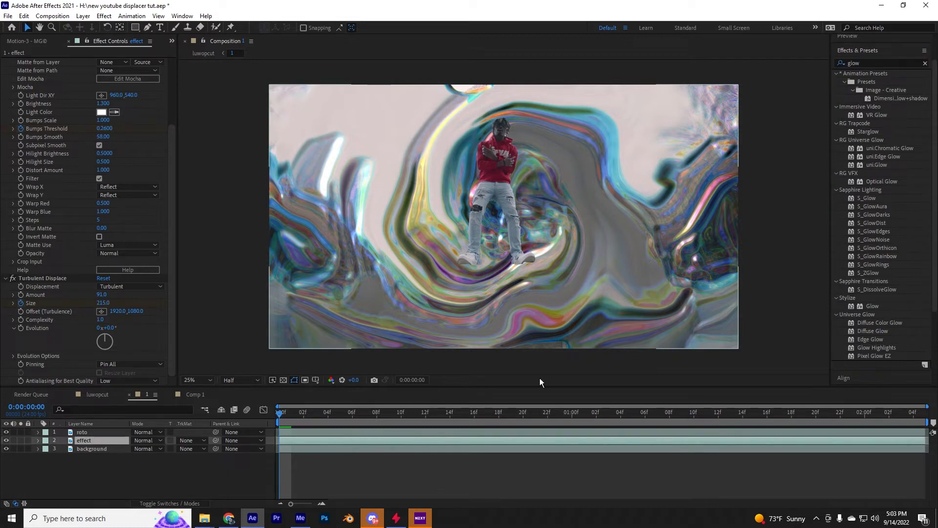
double_click(867, 201)
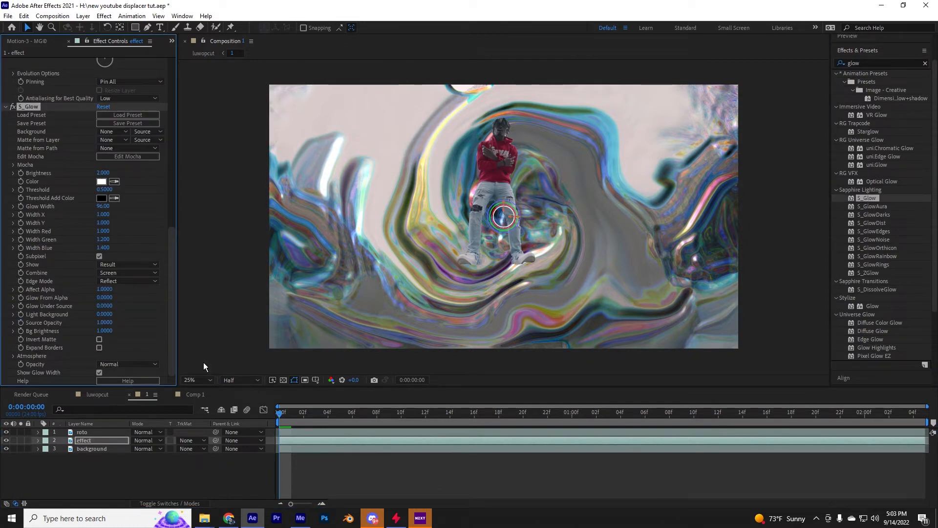
Set the S_Glow Glow Width to 76 and Brightness to 0.96, keeping the Threshold at 0.5
left_click_drag(108, 206, 105, 207)
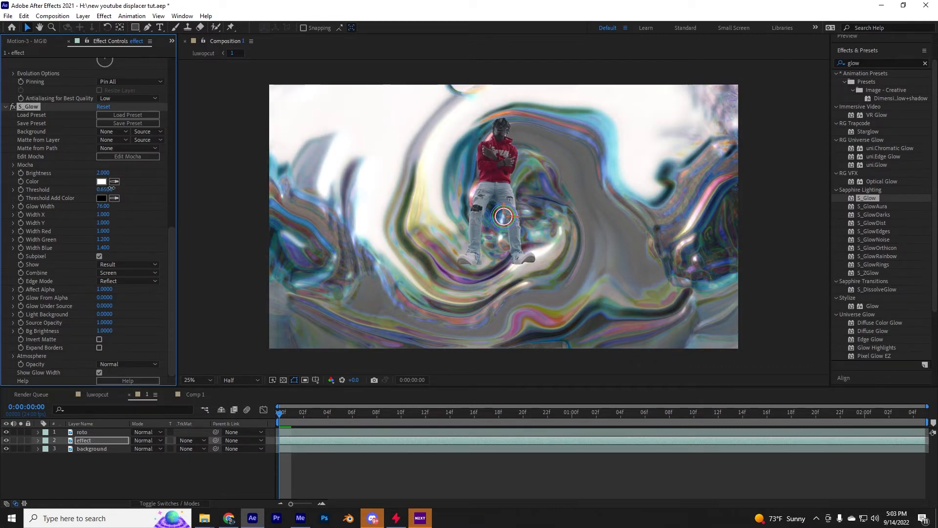
left_click_drag(108, 190, 114, 192)
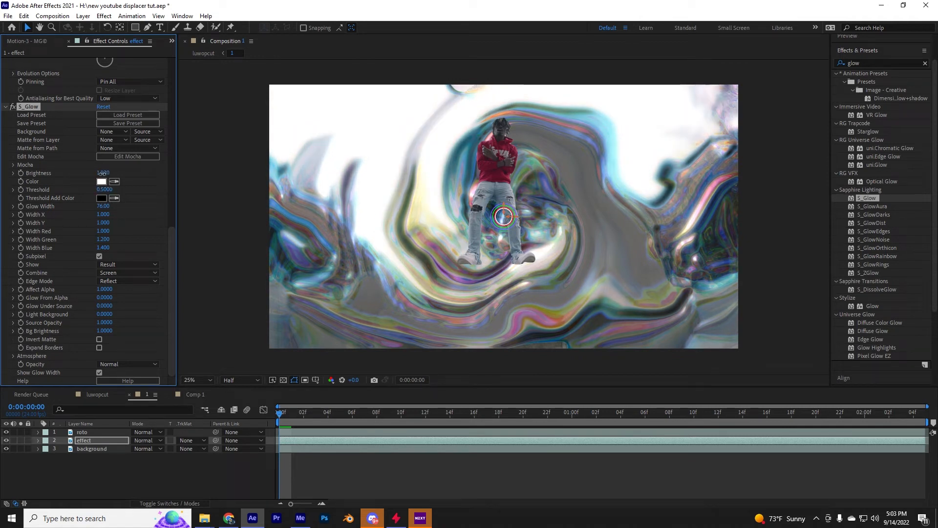
left_click_drag(93, 173, 82, 172)
left_click_drag(67, 171, 49, 171)
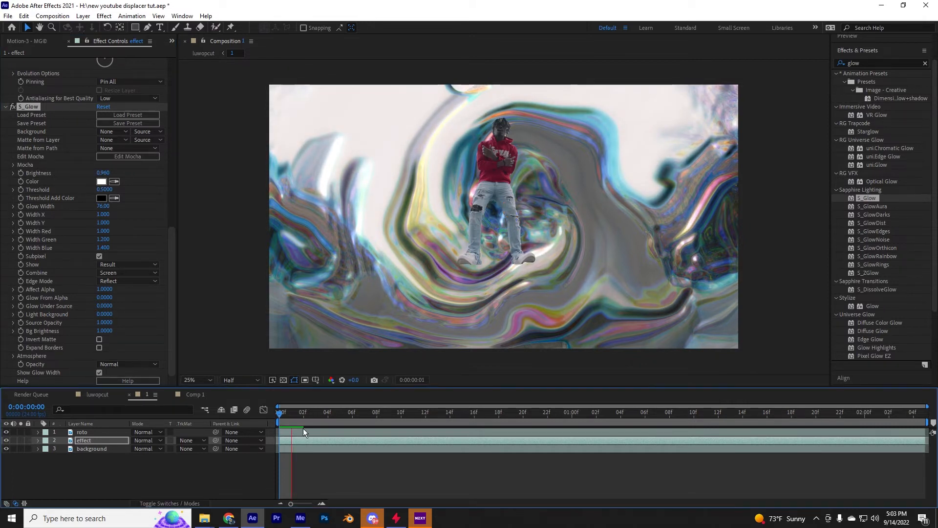
Preview the glow, then lower the S_Glow Brightness to 0.69 and return to the first frame
key("space")
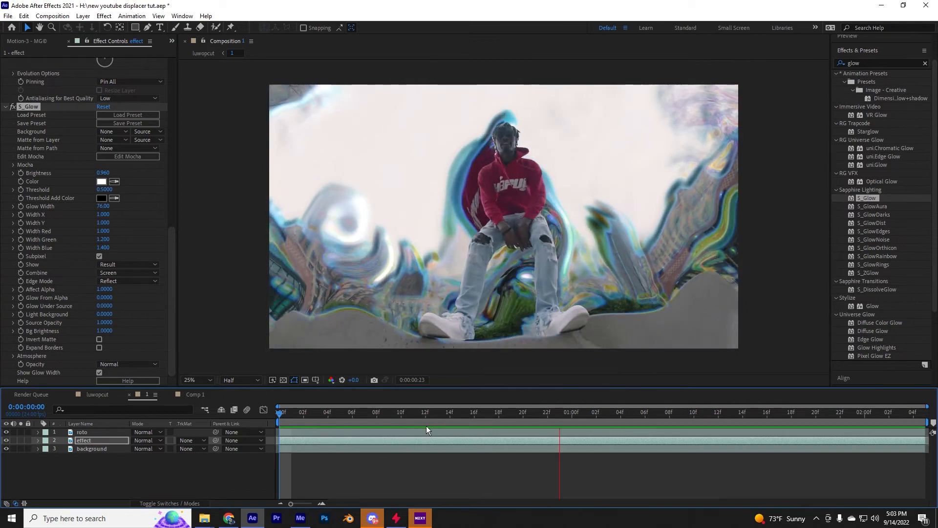
key("space")
left_click_drag(105, 173, 91, 175)
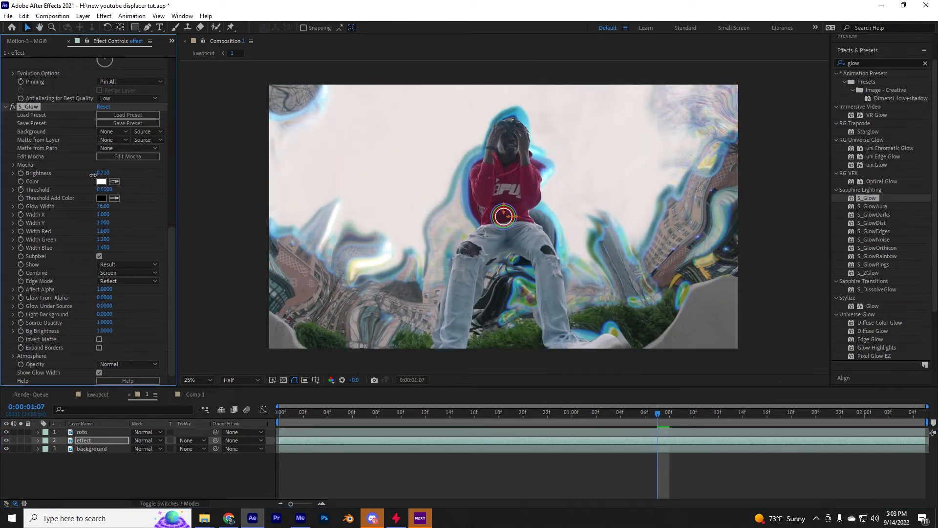
left_click_drag(376, 423, 254, 422)
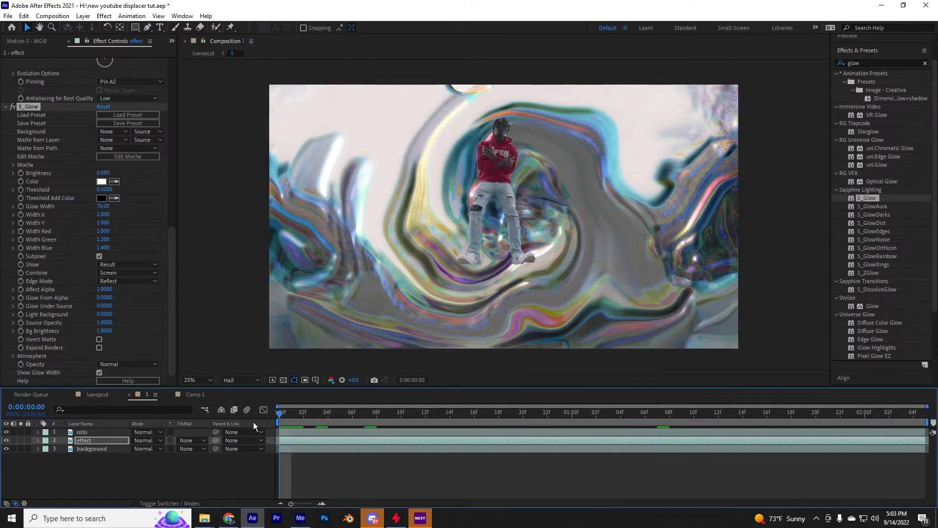
Preview the glow, then try raising the S_Glow Width Red to 3.27 and adjusting Affect Alpha, and undo both changes
key("space")
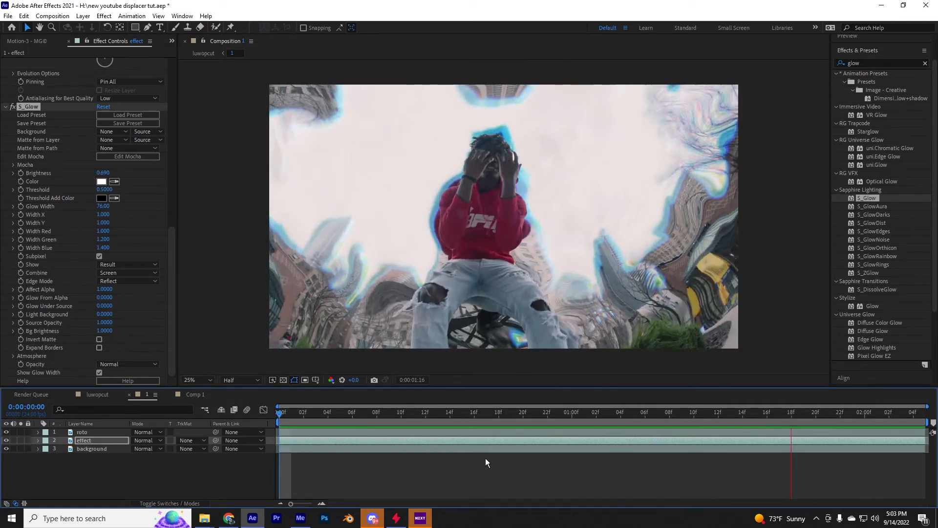
key("space")
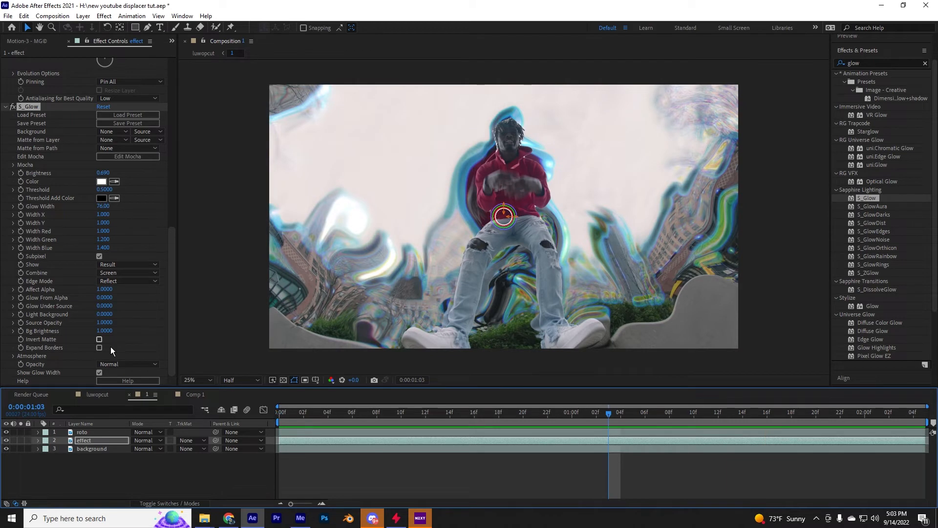
left_click(104, 190)
left_click_drag(103, 231, 220, 233)
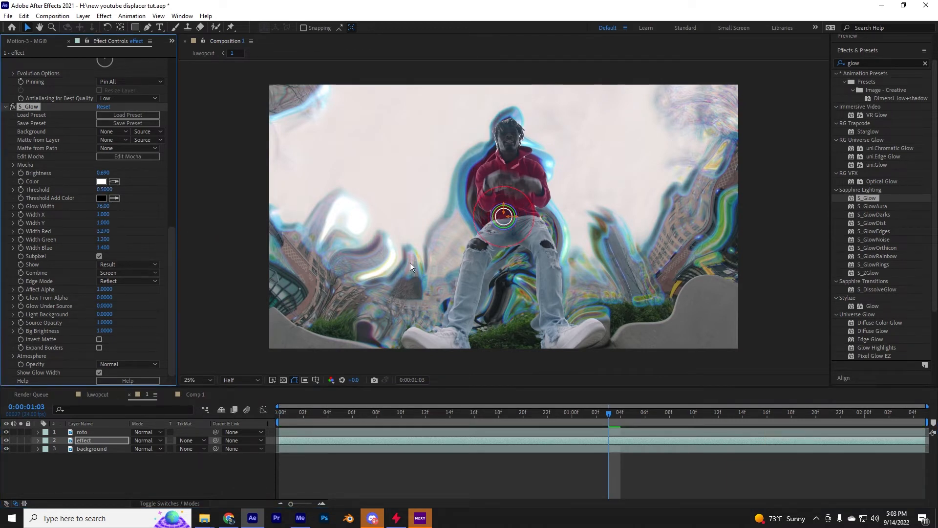
left_click_drag(104, 289, 166, 294)
key("ctrl+z")
key("ctrl+z")
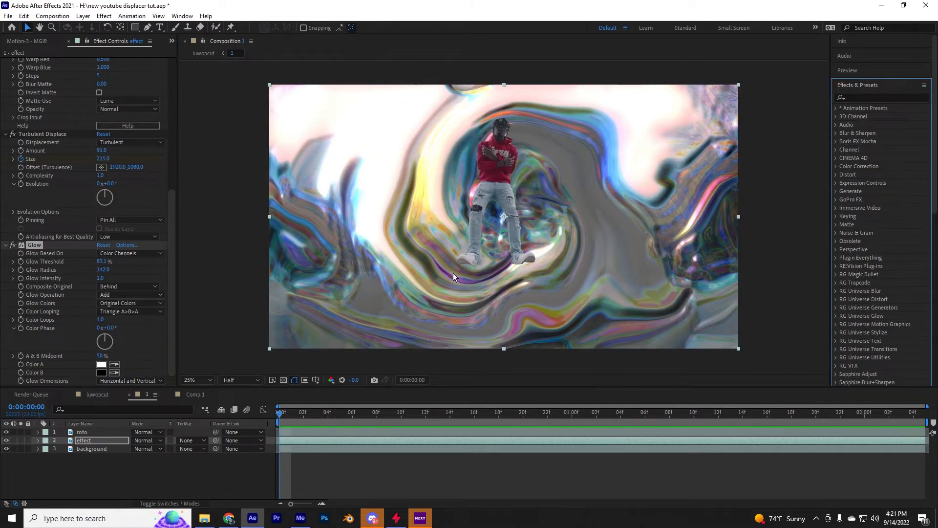
Preview the glowing warp from the first frame of the composition
left_click_drag(288, 420, 267, 423)
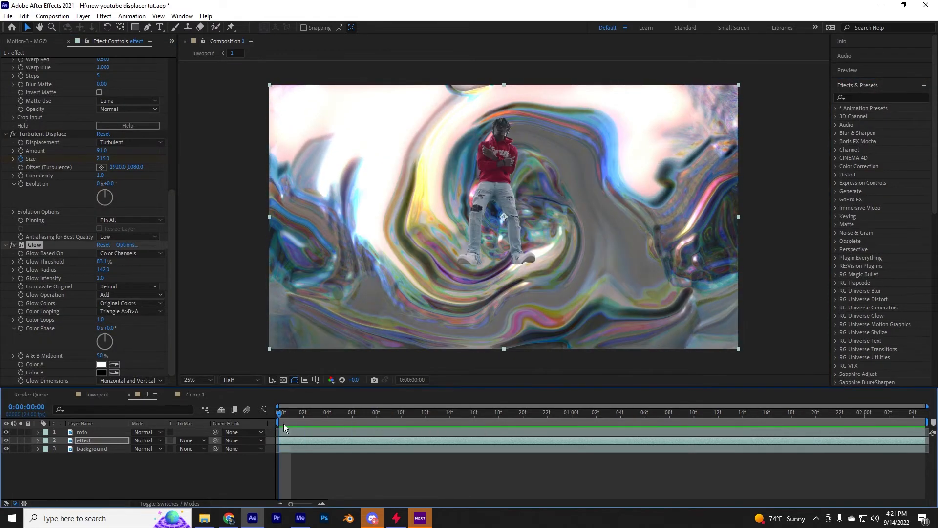
key("space")
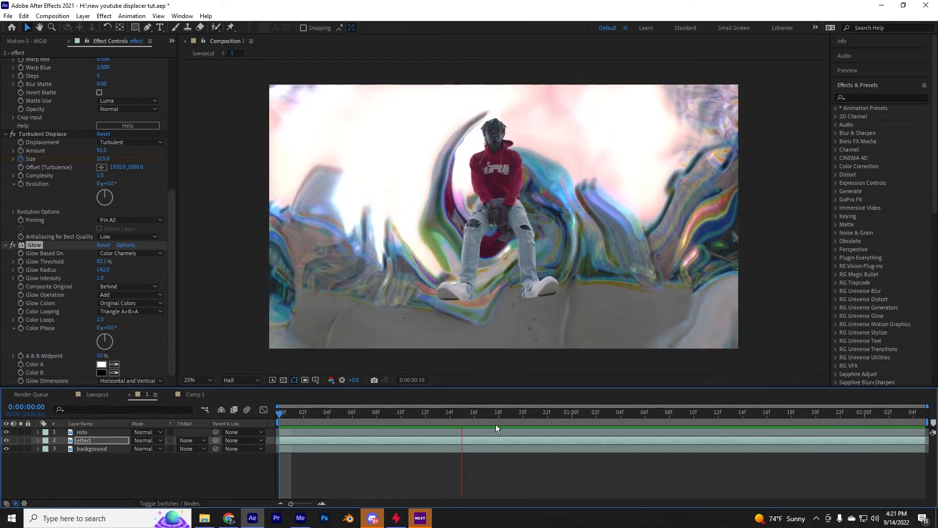
left_click(496, 421)
Search the effects for "hue" and apply Hue/Saturation to the effect layer, with a Channel Range keyframe at the first frame
left_click(897, 99)
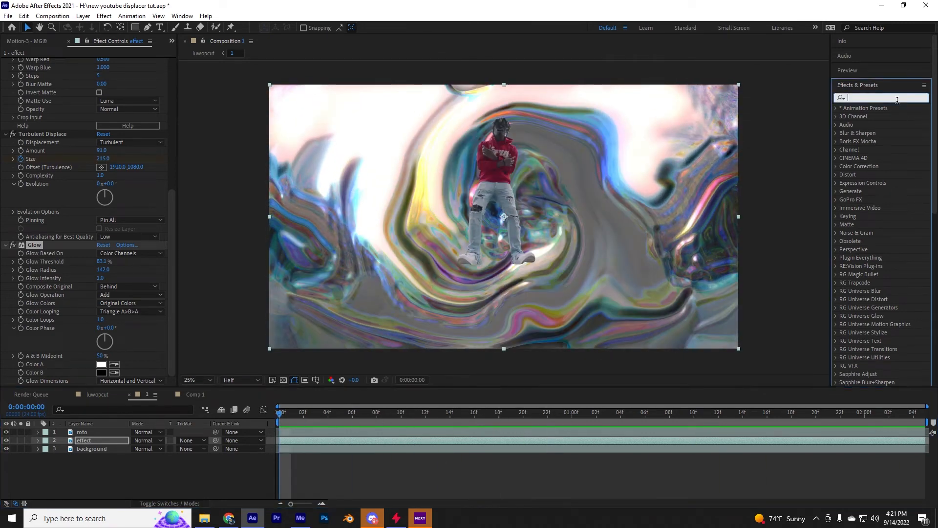
type("hue")
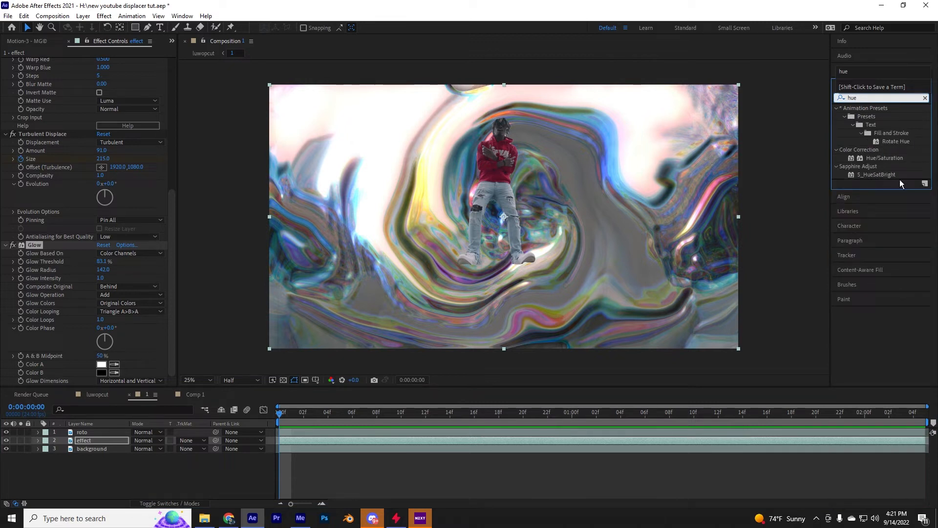
left_click(881, 161)
double_click(885, 158)
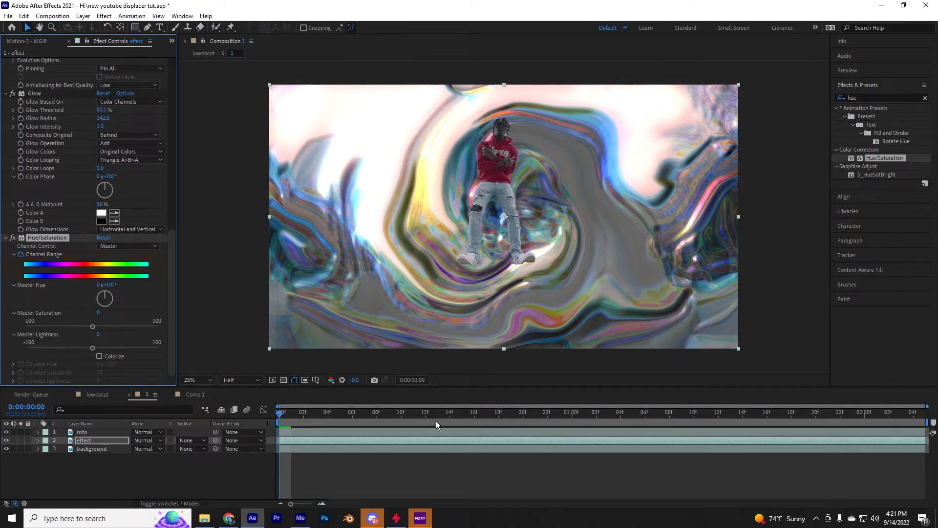
Set the Hue/Saturation Master Hue to 1x+0.0° at 0:00:02:04 and preview the color cycle
key("space")
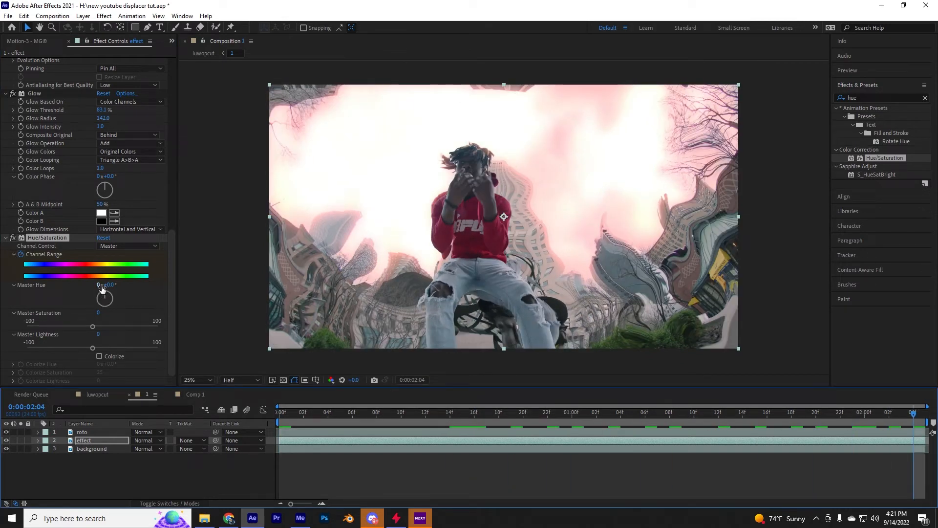
left_click_drag(110, 296, 157, 292)
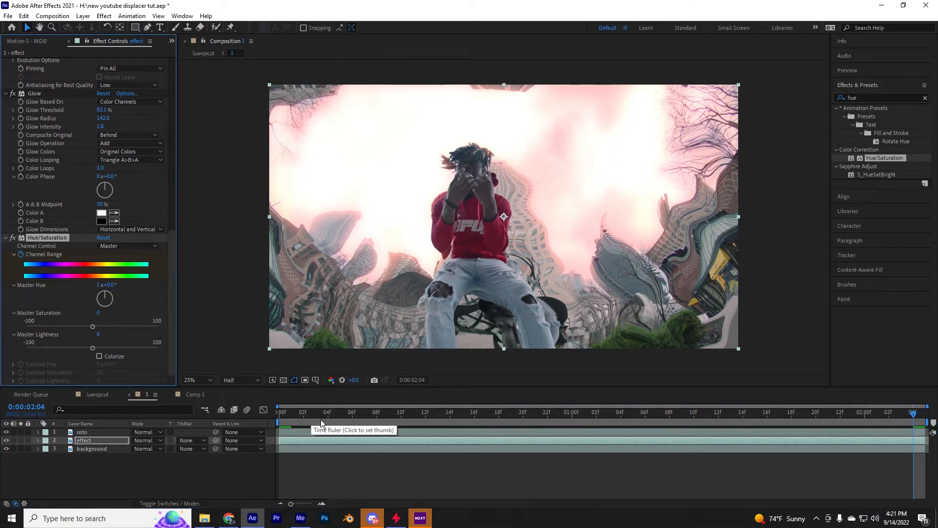
key("space")
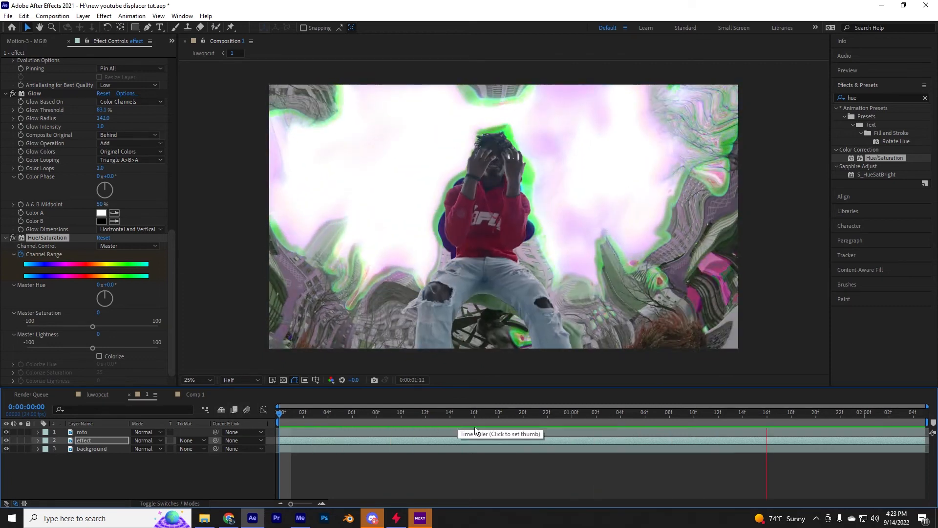
Replay the composition from the first frame to examine how the background hue shifts over time
key("space")
key("Home")
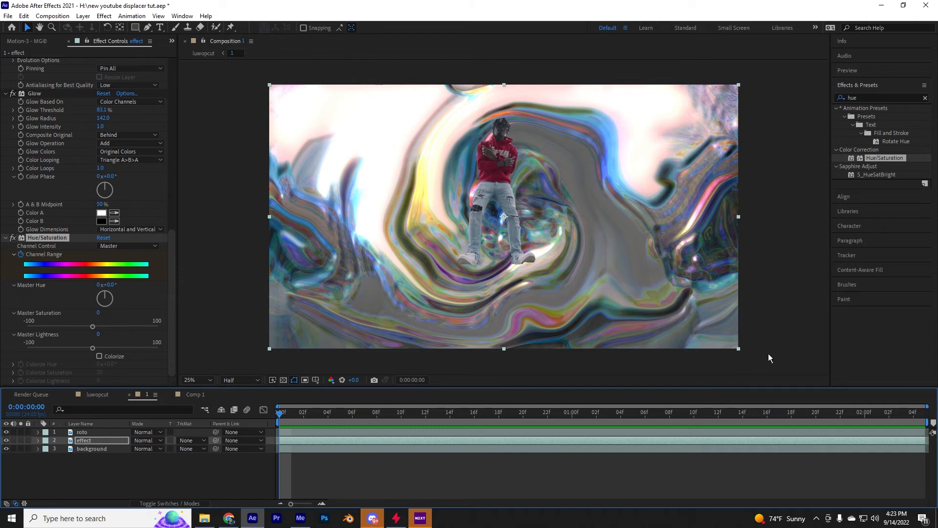
key("space")
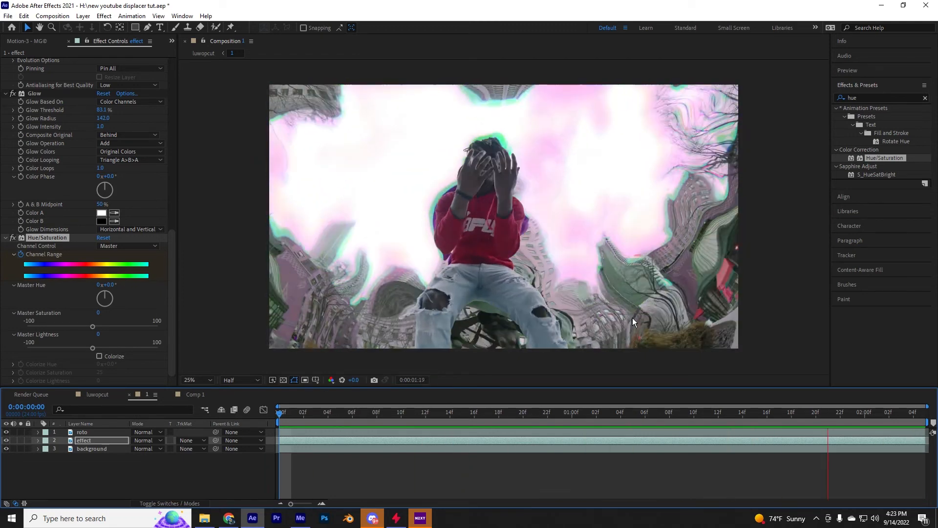
key("space")
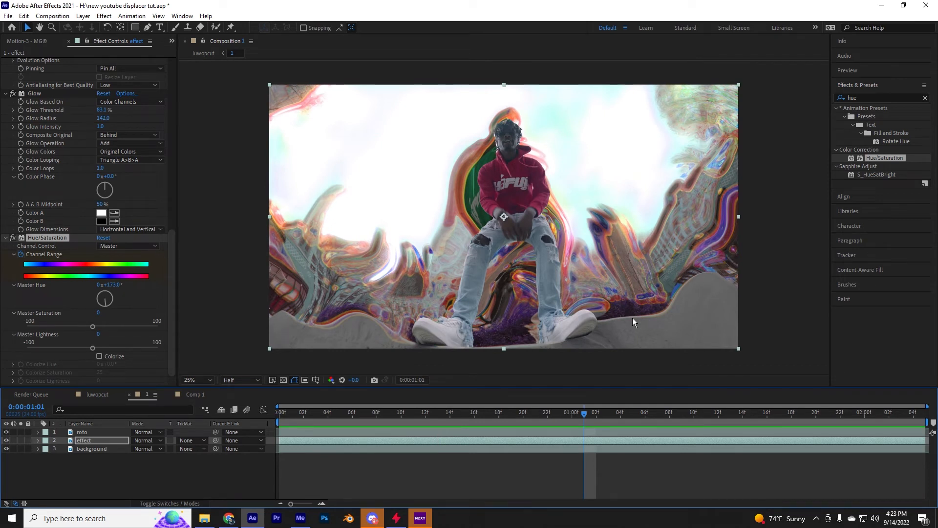
key("space")
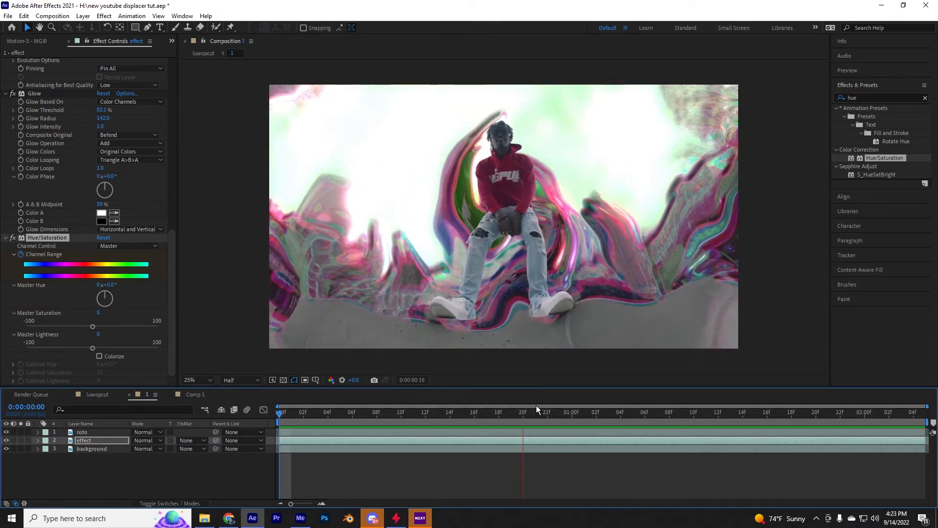
key("space")
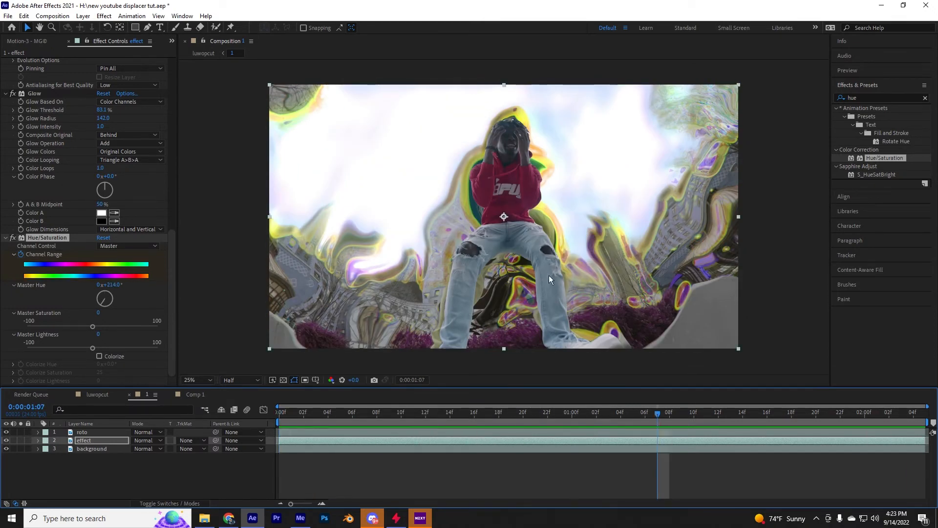
Search the effects for "turb" and apply a second Turbulent Displace to the effect layer, placed above Glow
left_click(925, 98)
type("turb")
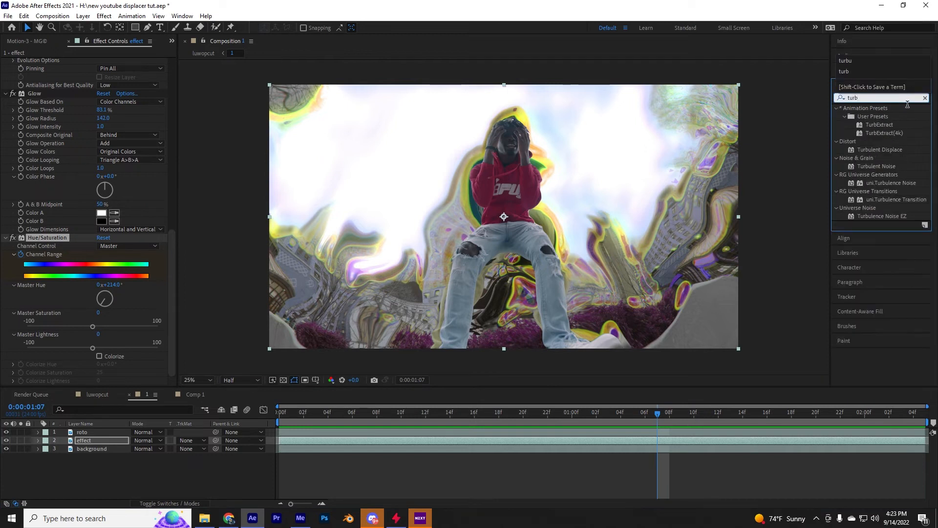
double_click(884, 150)
left_click_drag(462, 415, 279, 416)
left_click_drag(101, 295, 116, 295)
scroll(103, 244, "down", 4)
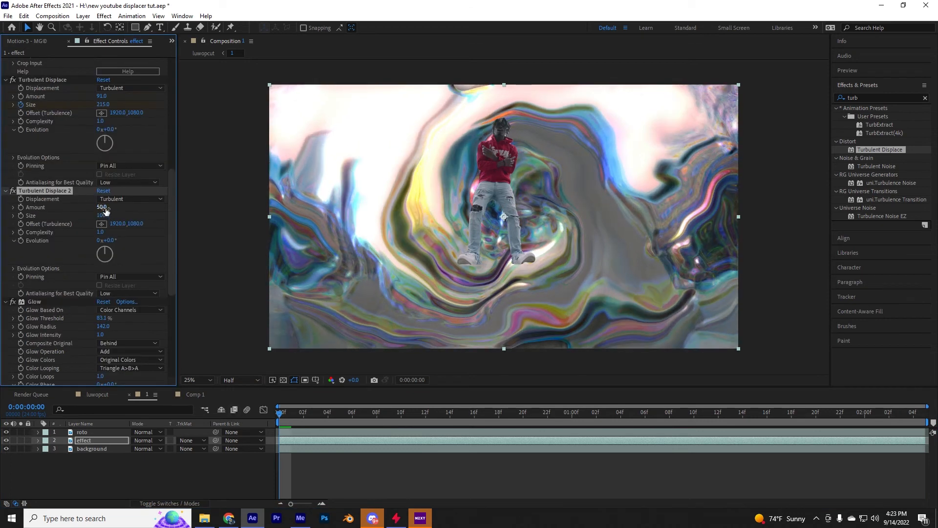
Set the second Turbulent Displace Amount to 153 and Size to 164, then preview the stronger warp
left_click_drag(103, 207, 135, 215)
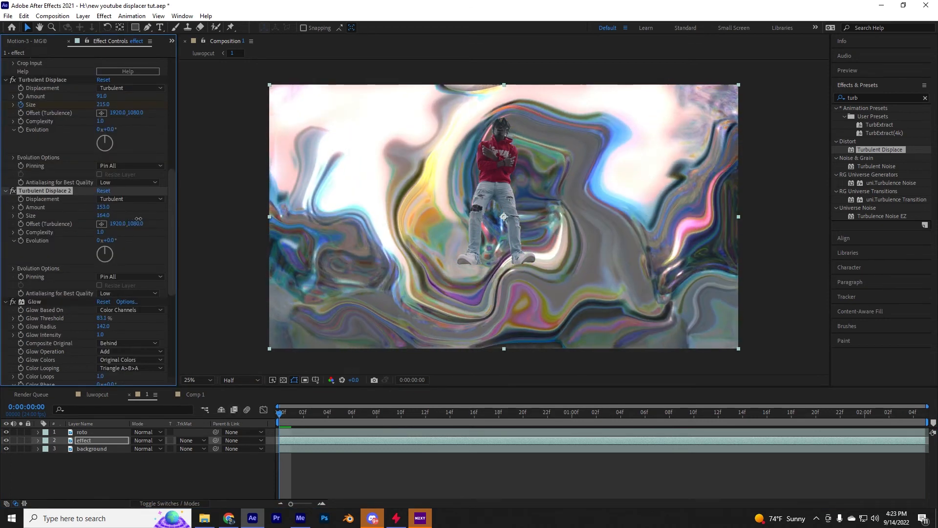
key("space")
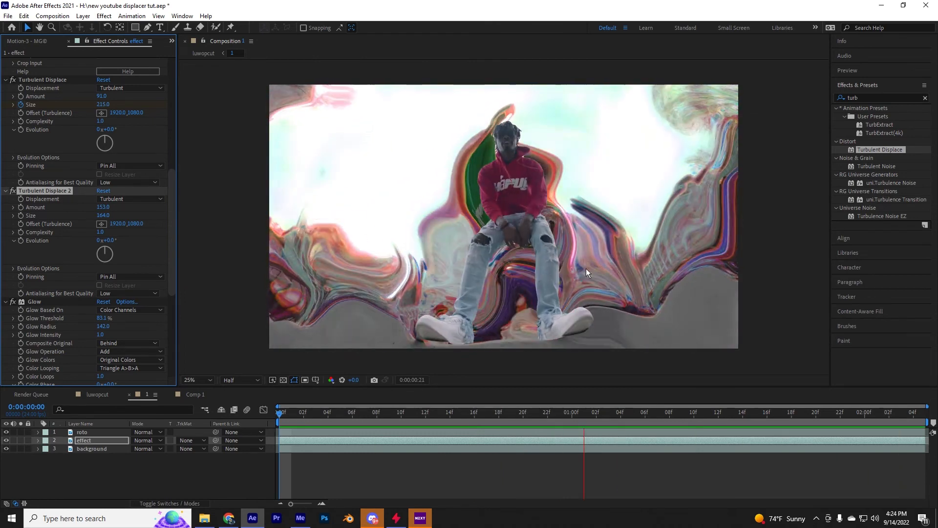
key("space")
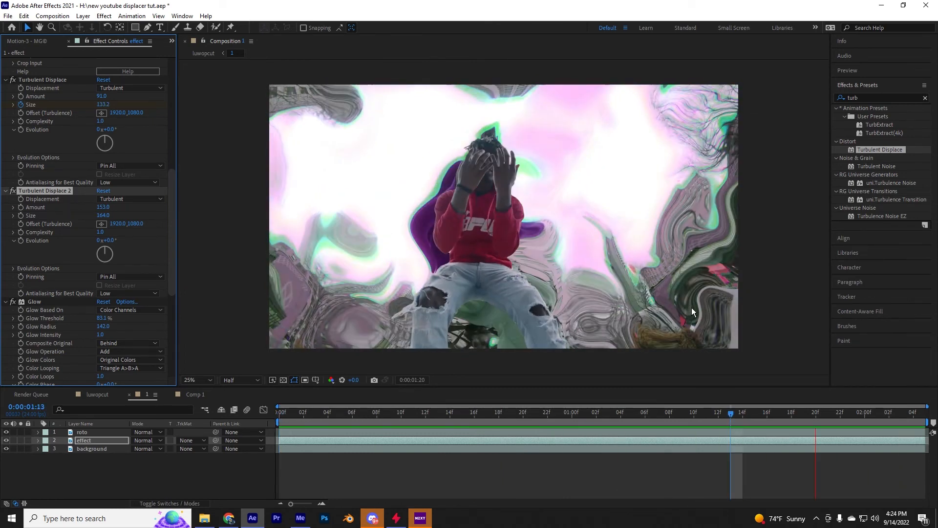
Return to the first frame and delete the second Turbulent Displace from the effect layer
key("Home")
left_click(123, 193)
key("Delete")
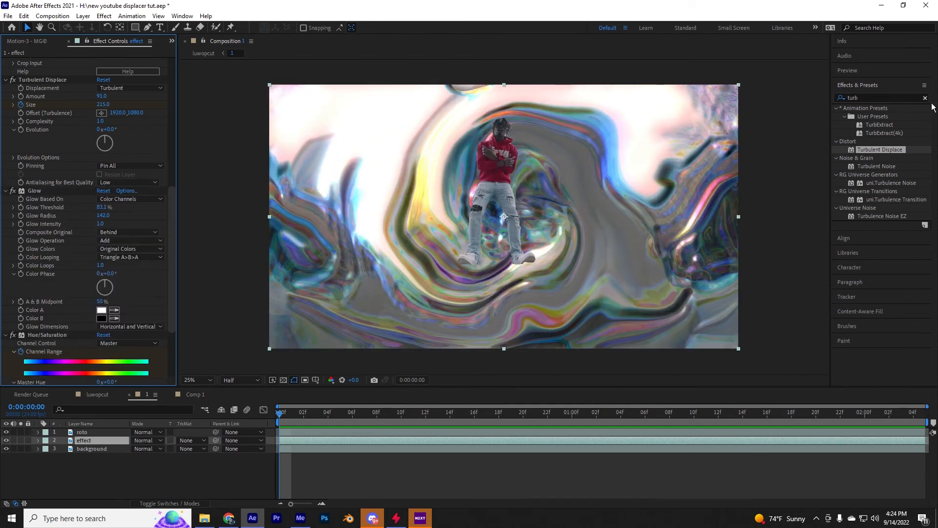
Clear the effects search and browse to the Distort category, then scrub the composition to 0:00:01:04 to examine the result
left_click(925, 97)
scroll(872, 344, "down", 5)
scroll(871, 342, "up", 5)
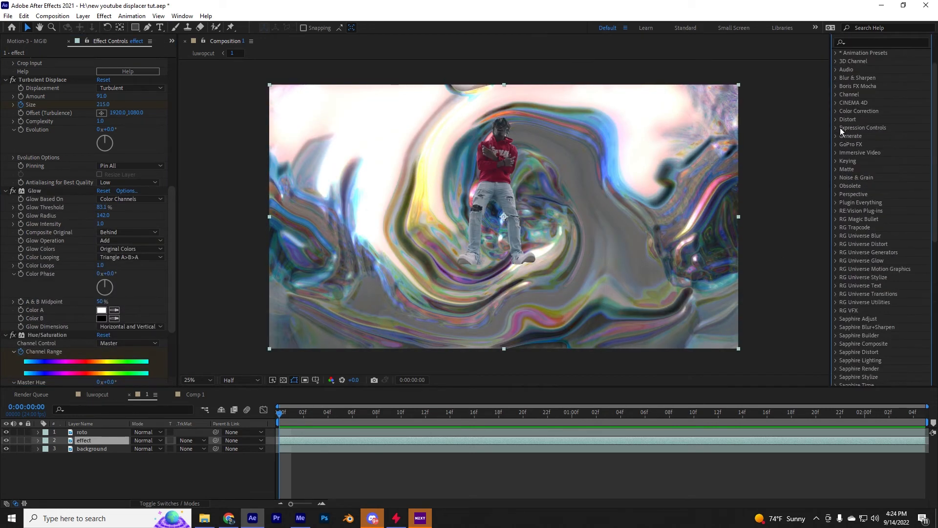
left_click(846, 119)
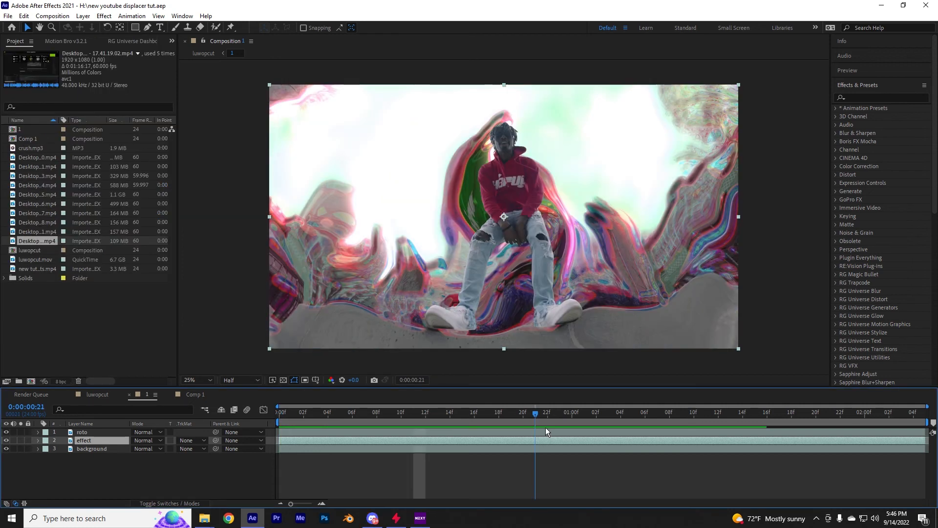
left_click_drag(546, 428, 627, 415)
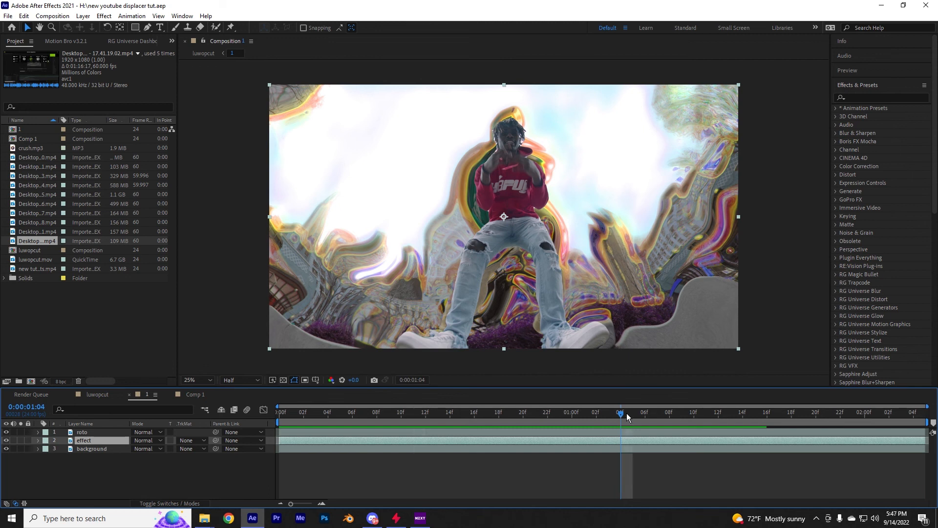